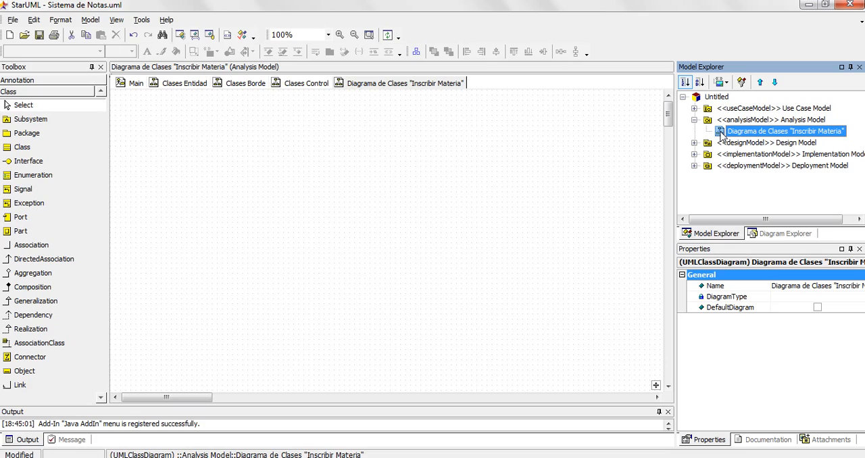
- Place the Estudiante actor in the Inscribir Materia class diagram and the Administracion Academica actor above it
{"action": "double_click", "coordinate": [704, 110]}
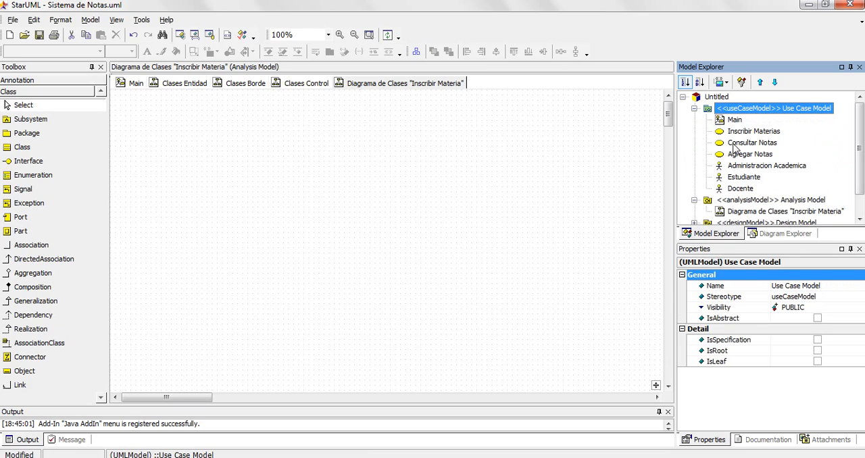
{"action": "left_click", "coordinate": [721, 179]}
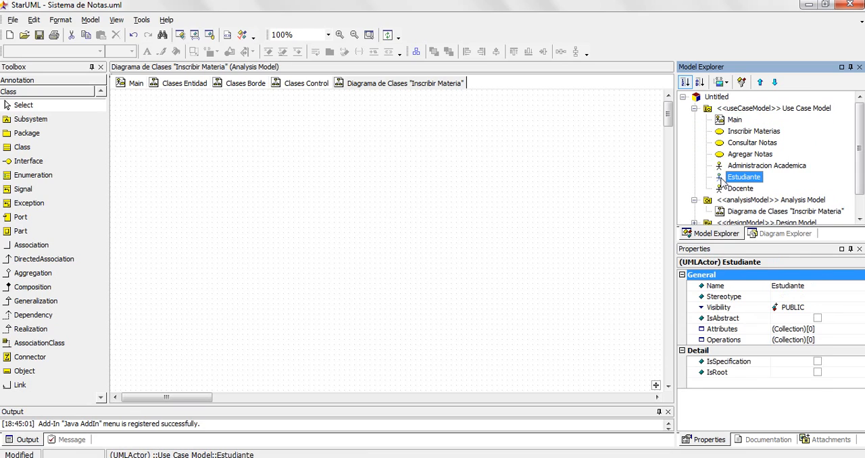
{"action": "left_click_drag", "start_coordinate": [720, 180], "coordinate": [152, 282]}
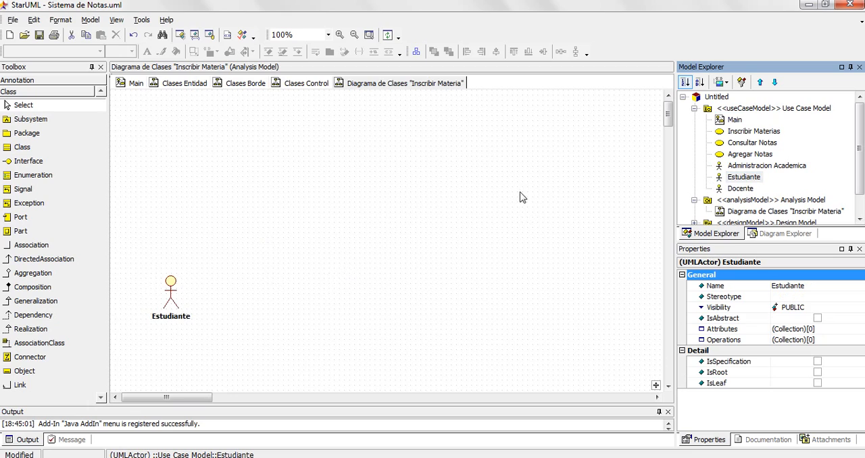
{"action": "left_click", "coordinate": [737, 168]}
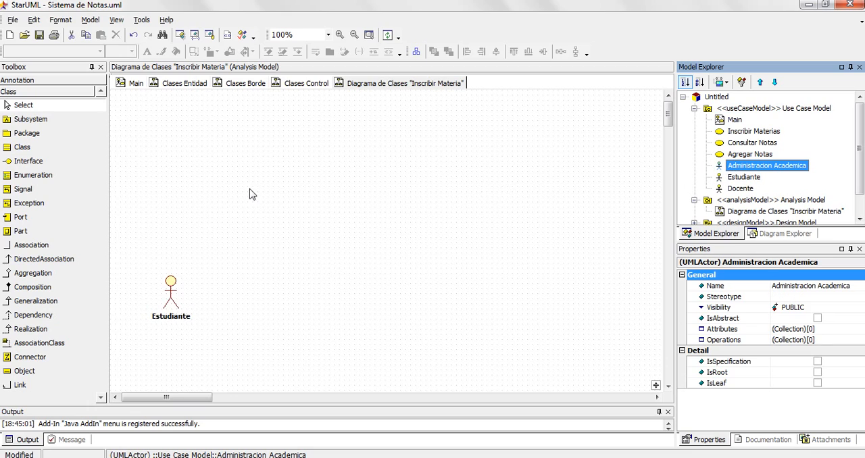
{"action": "left_click_drag", "start_coordinate": [251, 194], "coordinate": [164, 188]}
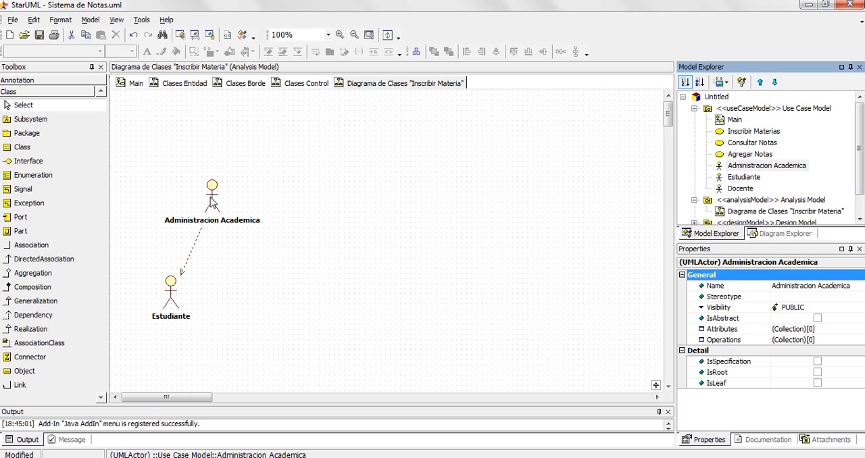
- Check the Inscribir Materias use case in Word, and place the frmInscribirMateria boundary class from the Design Model beside the actors in StarUML
{"action": "left_click", "coordinate": [304, 457]}
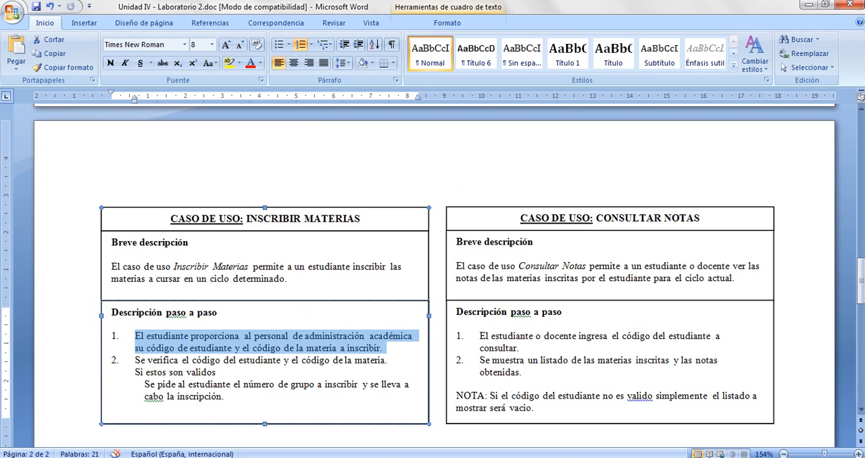
{"action": "left_click", "coordinate": [809, 5]}
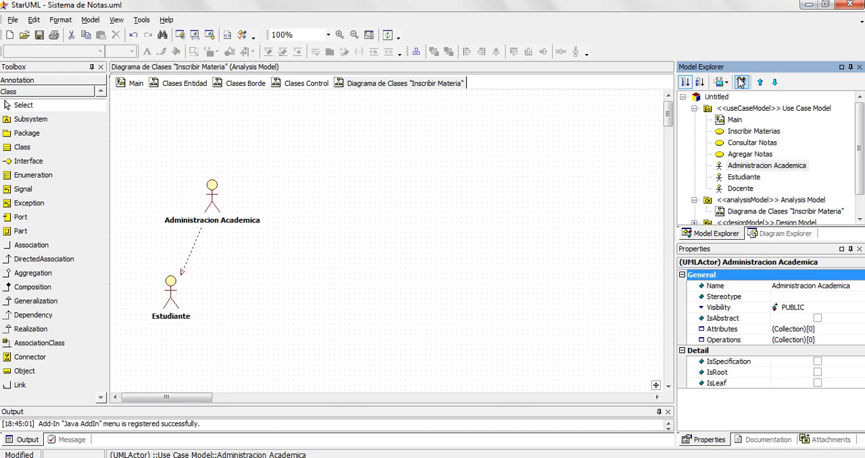
{"action": "left_click", "coordinate": [860, 146]}
{"action": "scroll", "coordinate": [860, 146], "scroll_direction": "down", "scroll_amount": 1}
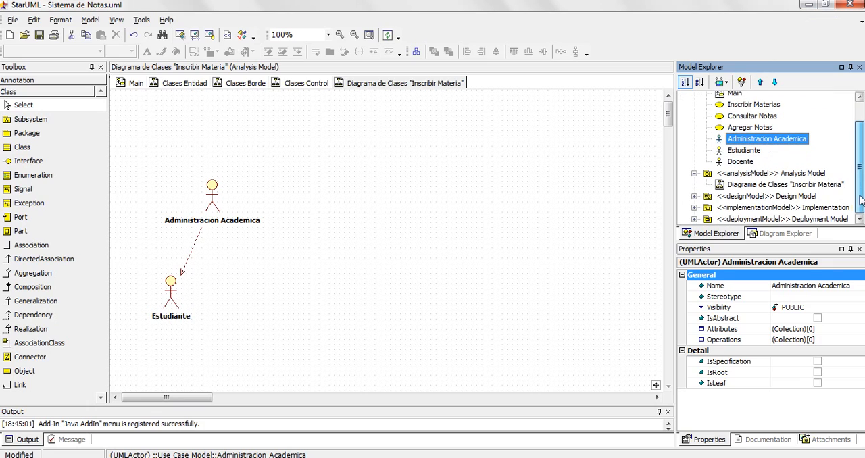
{"action": "left_click", "coordinate": [694, 196]}
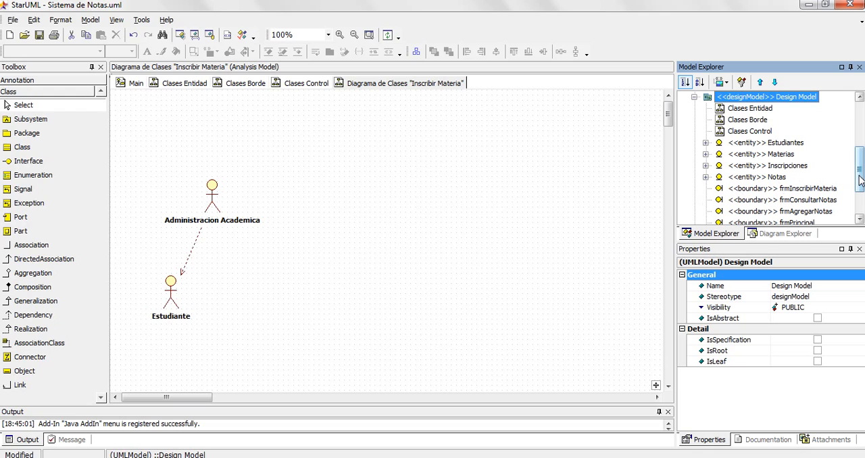
{"action": "left_click_drag", "start_coordinate": [861, 180], "coordinate": [861, 196]}
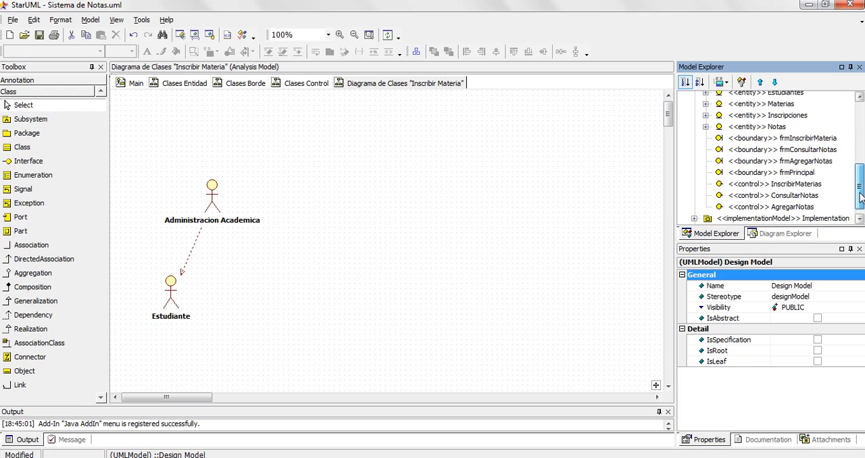
{"action": "left_click", "coordinate": [776, 138]}
{"action": "left_click", "coordinate": [780, 150]}
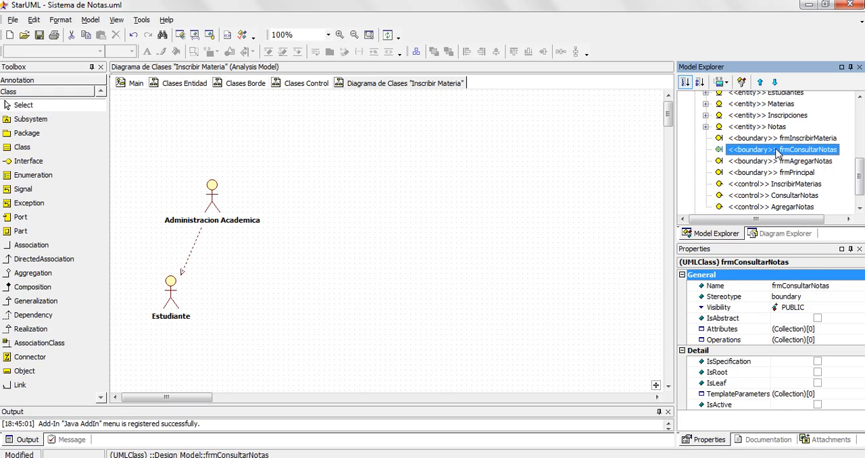
{"action": "left_click", "coordinate": [777, 162]}
{"action": "left_click", "coordinate": [777, 173]}
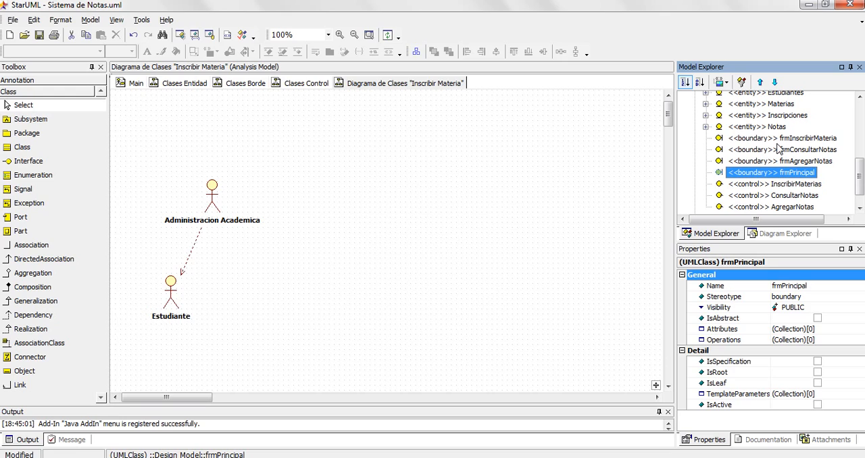
{"action": "left_click", "coordinate": [775, 140]}
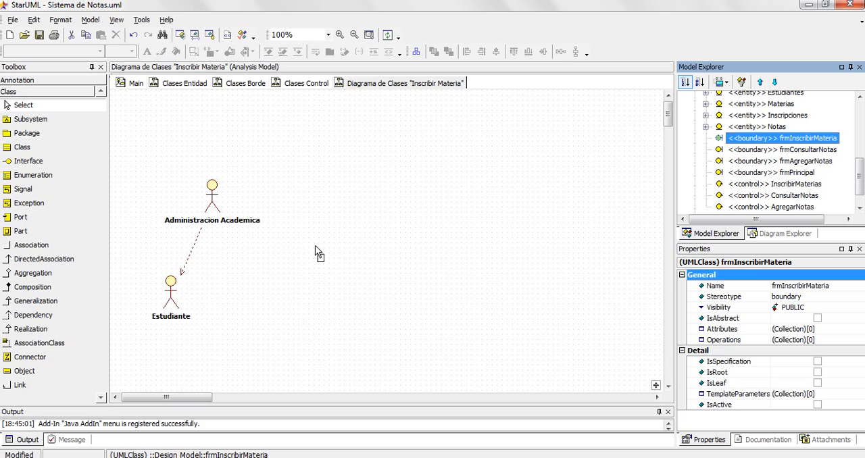
{"action": "left_click_drag", "start_coordinate": [303, 245], "coordinate": [304, 243]}
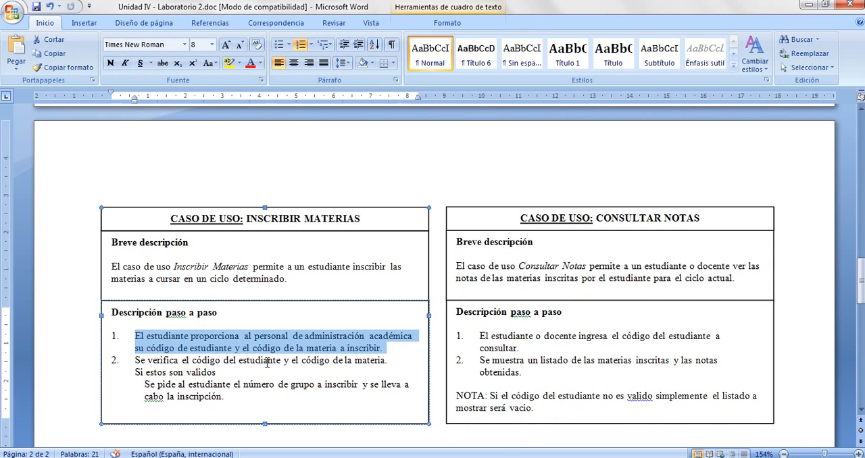
- Highlight the code verification sentence in the Word use case, and place the Estudiantes and Materias entity classes in the StarUML diagram
{"action": "left_click_drag", "start_coordinate": [134, 360], "coordinate": [392, 361]}
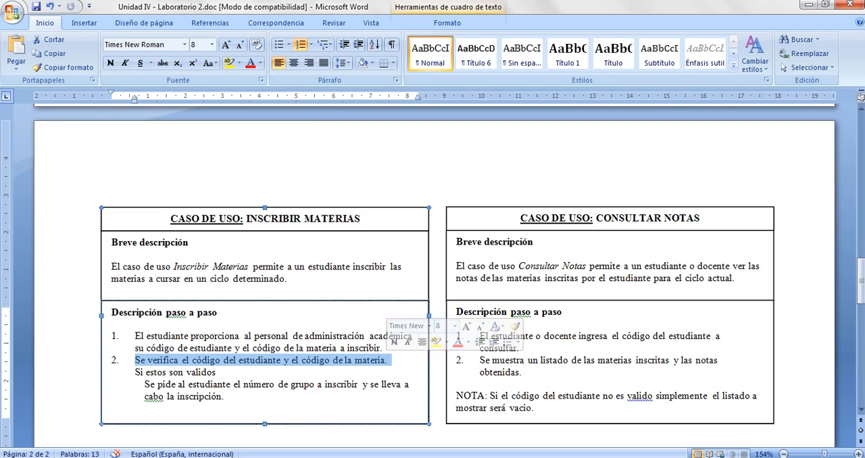
{"action": "key", "text": "alt+Tab"}
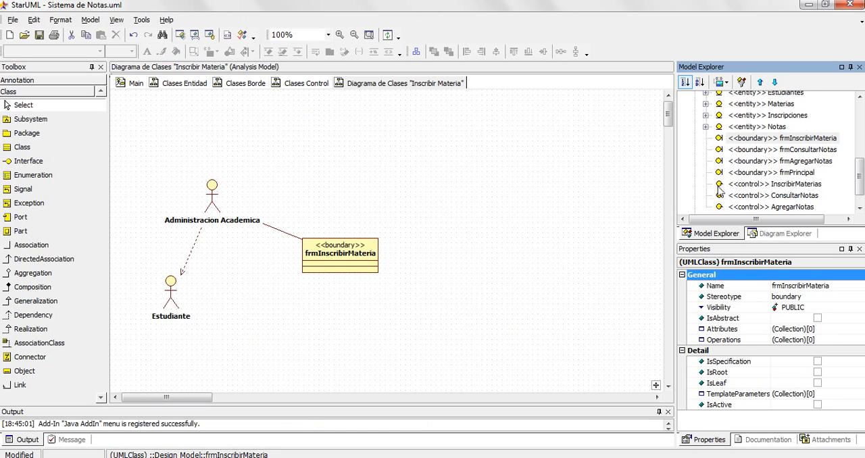
{"action": "left_click_drag", "start_coordinate": [861, 179], "coordinate": [861, 169]}
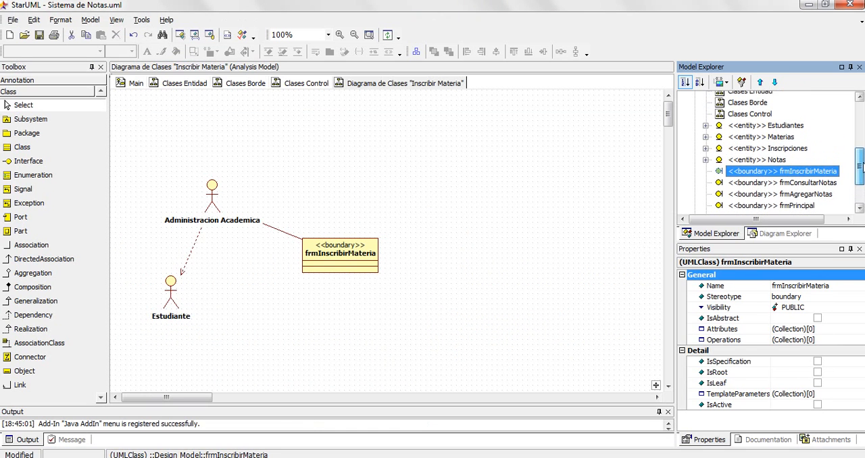
{"action": "left_click_drag", "start_coordinate": [742, 128], "coordinate": [528, 152]}
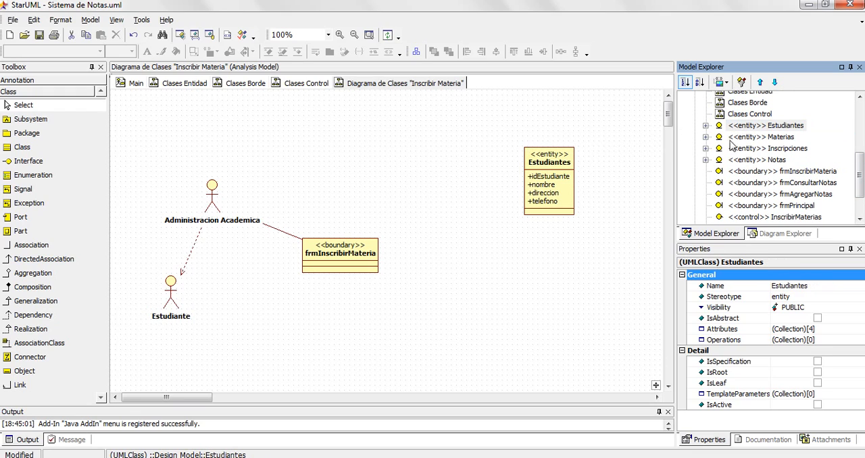
{"action": "left_click_drag", "start_coordinate": [750, 137], "coordinate": [541, 294]}
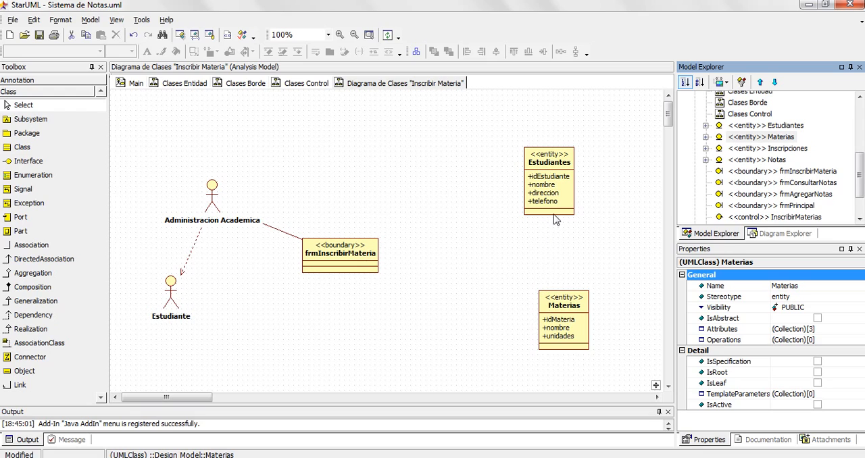
- Place the InscribirMaterias control class between the frmInscribirMateria boundary and the two entity classes
{"action": "left_click", "coordinate": [860, 177]}
{"action": "left_click_drag", "start_coordinate": [860, 178], "coordinate": [860, 194]}
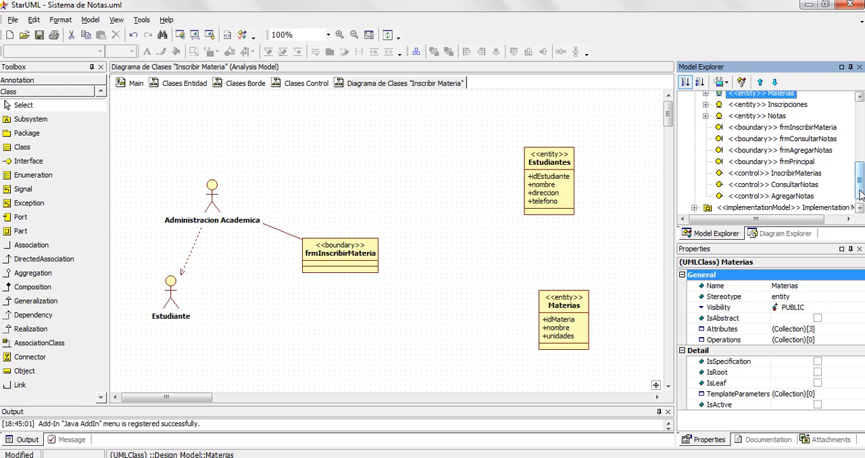
{"action": "left_click", "coordinate": [740, 176]}
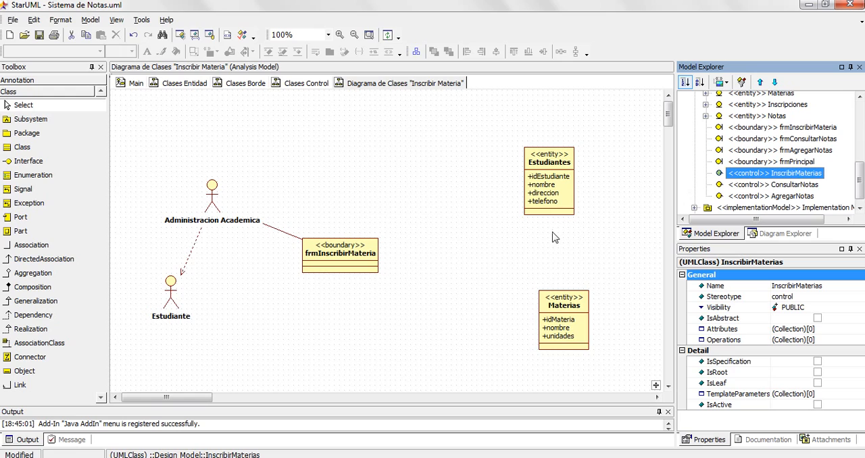
{"action": "left_click_drag", "start_coordinate": [436, 240], "coordinate": [436, 240]}
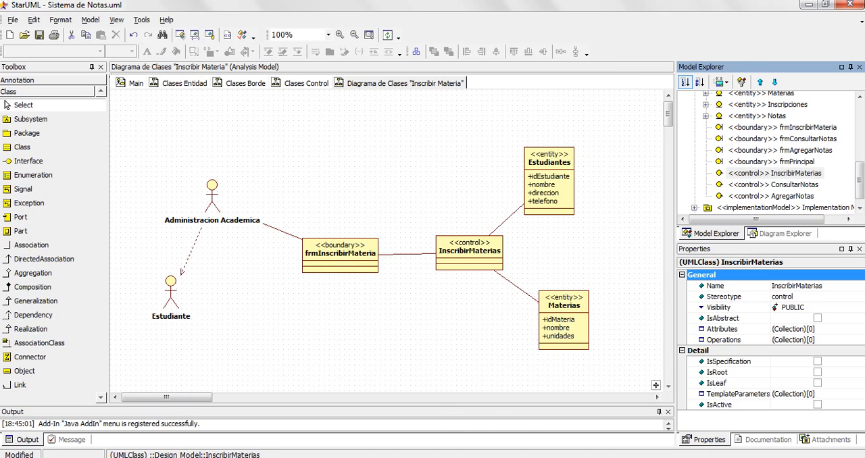
- Highlight the group enrolment condition in the Word use case, and place the Inscripciones entity class below the control class in StarUML
{"action": "left_click", "coordinate": [282, 457]}
{"action": "left_click_drag", "start_coordinate": [135, 372], "coordinate": [225, 409]}
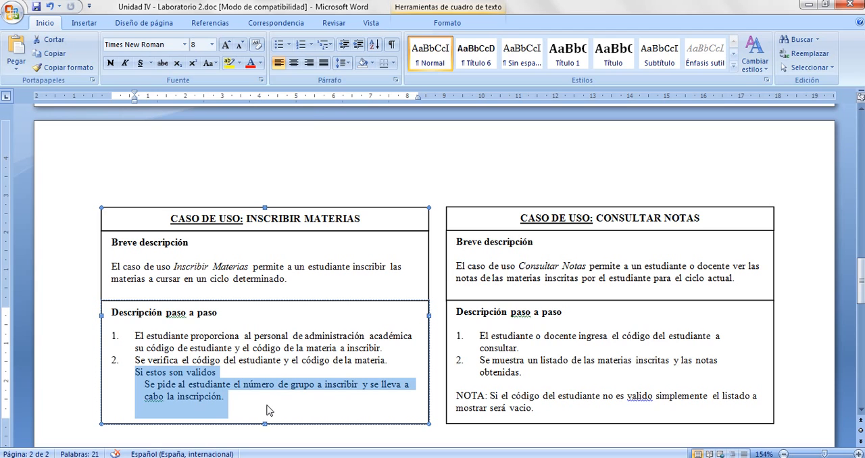
{"action": "left_click", "coordinate": [277, 457]}
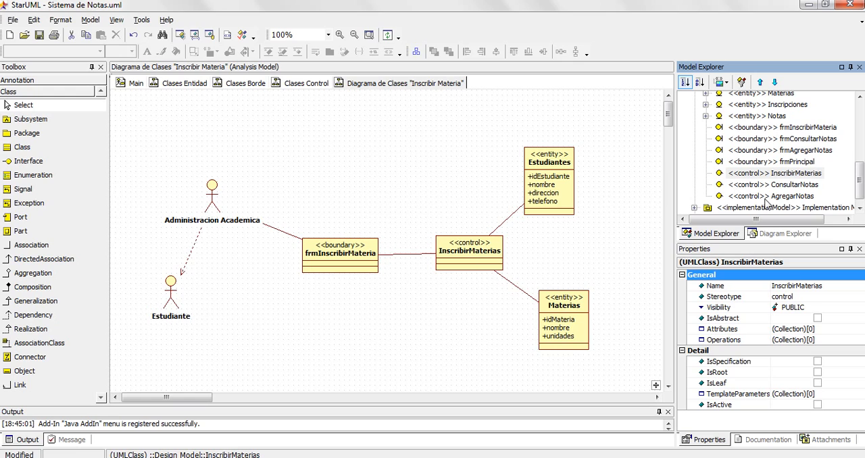
{"action": "left_click_drag", "start_coordinate": [859, 198], "coordinate": [861, 175]}
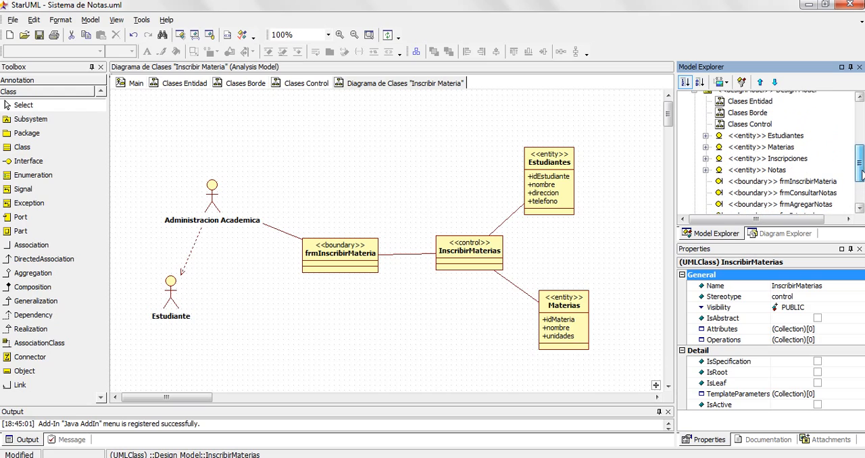
{"action": "left_click_drag", "start_coordinate": [741, 163], "coordinate": [420, 342]}
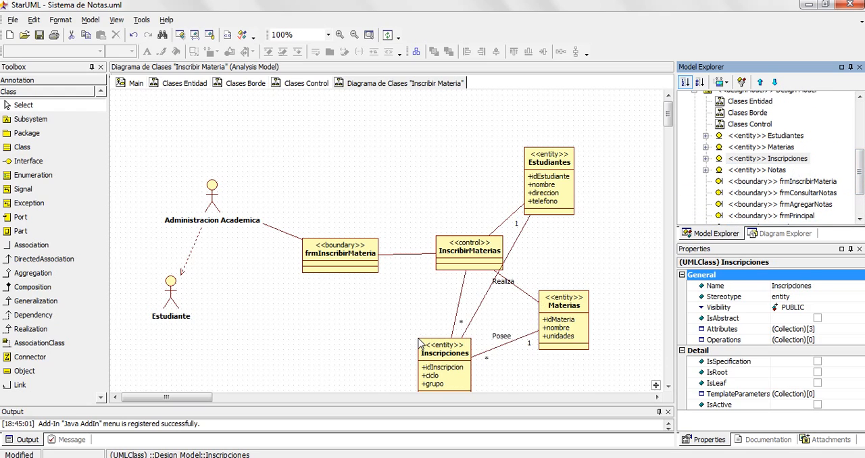
- Remove the Realiza and Posee associations linking Inscripciones to Estudiantes and Materias from the diagram
{"action": "left_click", "coordinate": [669, 387]}
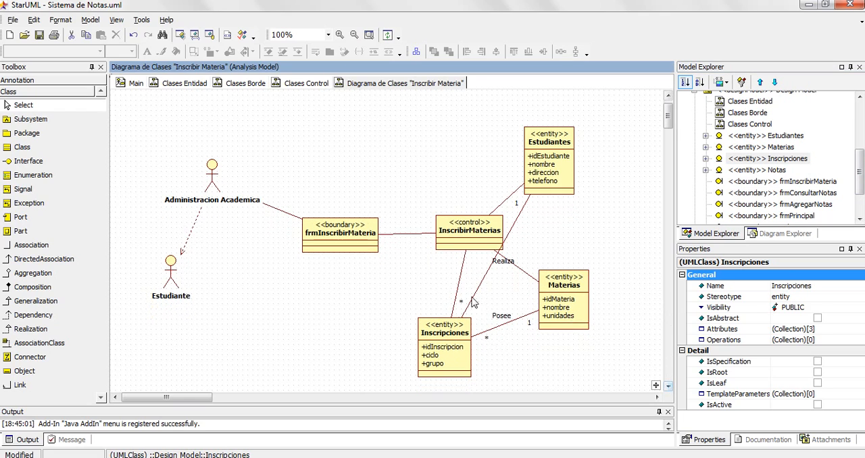
{"action": "left_click", "coordinate": [478, 291]}
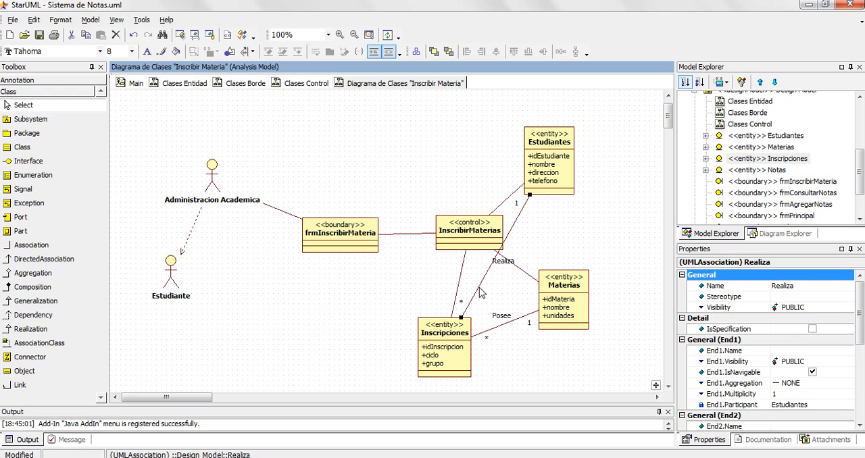
{"action": "key", "text": "Delete"}
{"action": "left_click", "coordinate": [501, 326]}
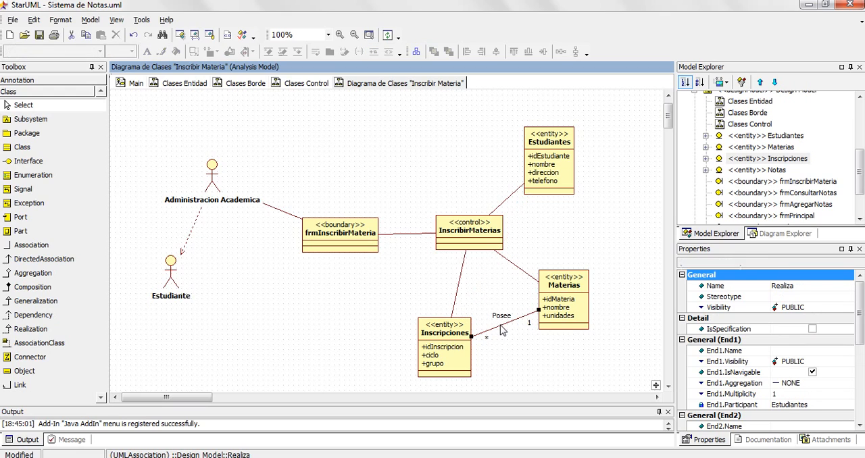
{"action": "key", "text": "Delete"}
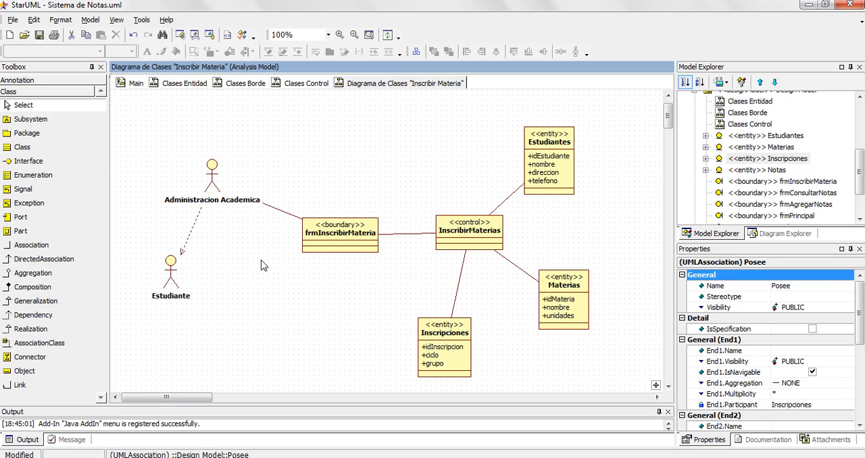
- Delete the association between Administracion Academica and frmInscribirMateria and redraw it with the Association tool
{"action": "left_click", "coordinate": [285, 212]}
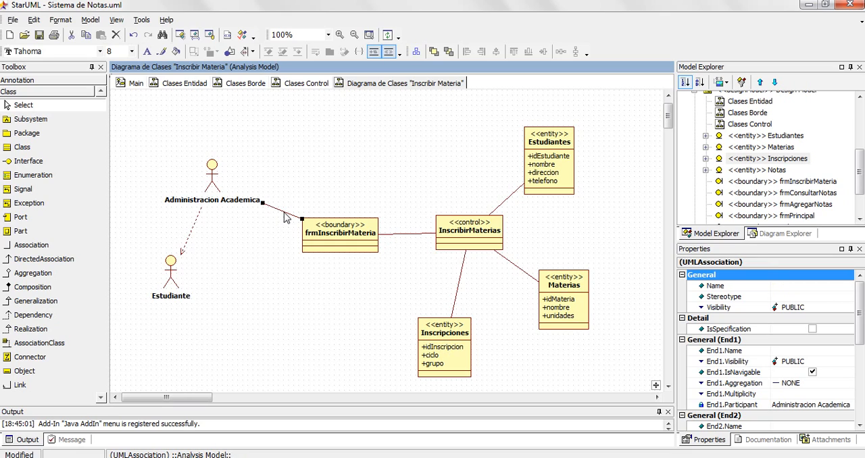
{"action": "key", "text": "Delete"}
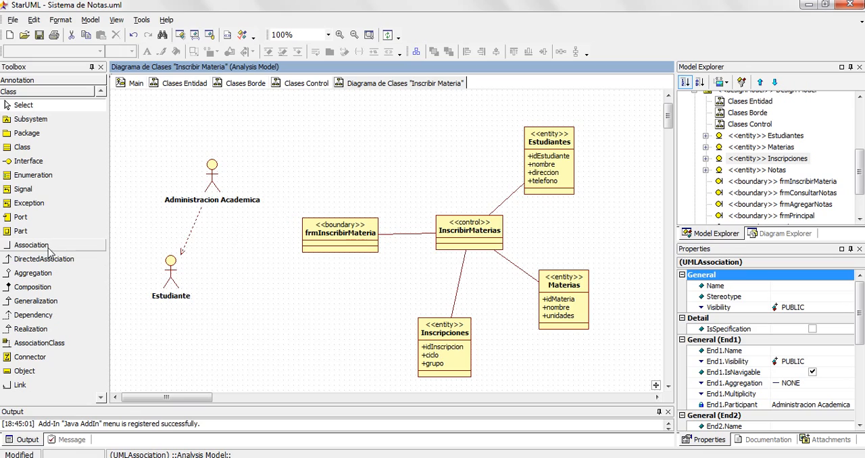
{"action": "left_click", "coordinate": [48, 247]}
{"action": "left_click_drag", "start_coordinate": [217, 188], "coordinate": [330, 240]}
- Delete the association between frmInscribirMateria and the InscribirMaterias control class and redraw it with the Association tool
{"action": "left_click", "coordinate": [404, 240]}
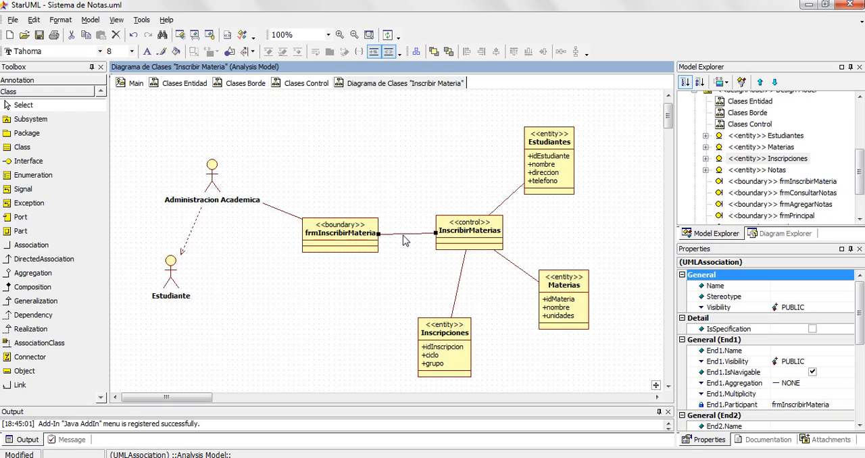
{"action": "key", "text": "Delete"}
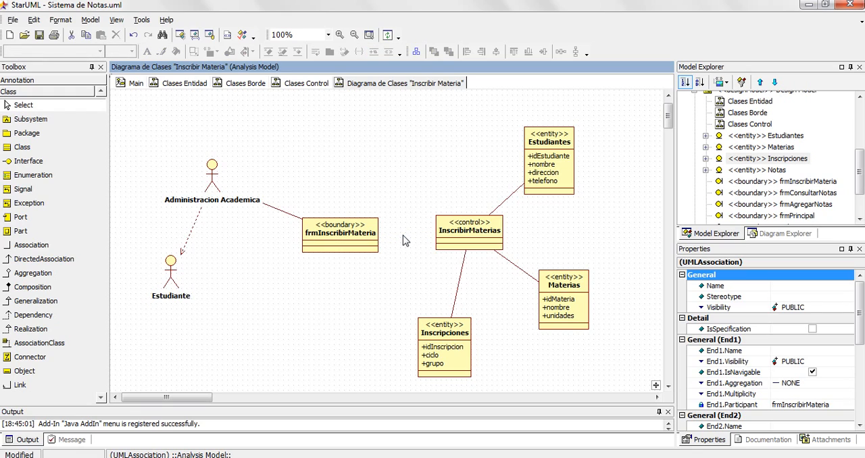
{"action": "left_click", "coordinate": [54, 246]}
{"action": "left_click_drag", "start_coordinate": [352, 241], "coordinate": [444, 234]}
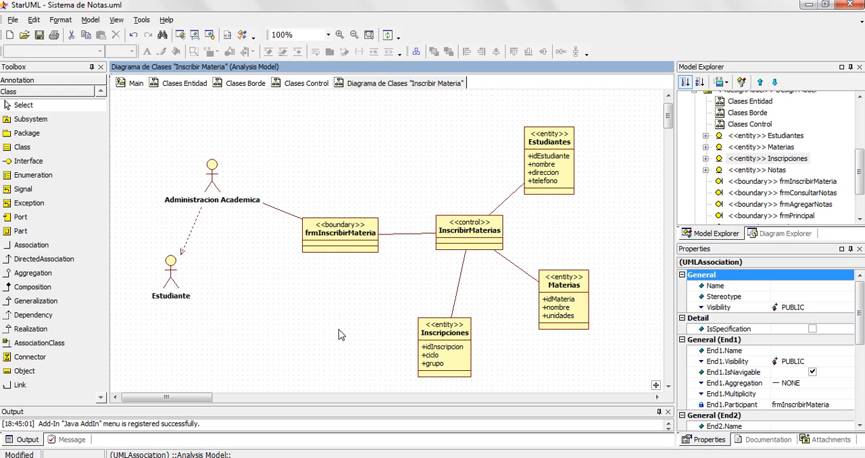
- Select all elements of the Inscribir Materia class diagram and set their stereotype display to iconic
{"action": "left_click_drag", "start_coordinate": [144, 243], "coordinate": [627, 389]}
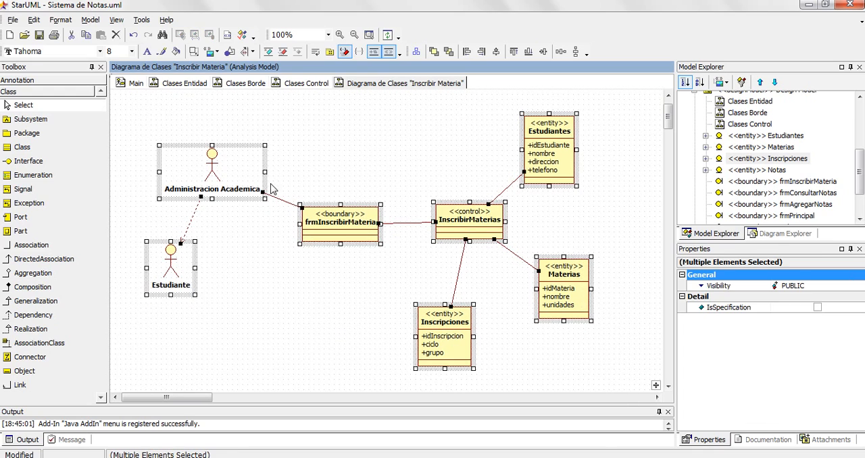
{"action": "left_click", "coordinate": [217, 53]}
{"action": "left_click", "coordinate": [228, 94]}
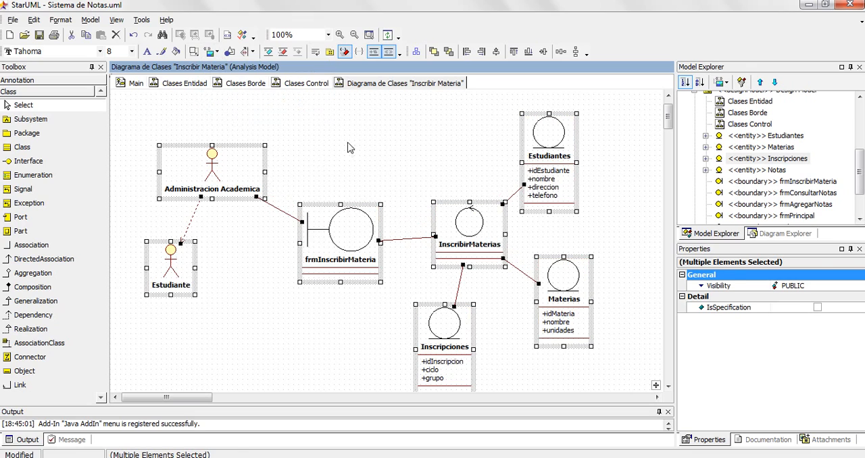
{"action": "left_click", "coordinate": [394, 138]}
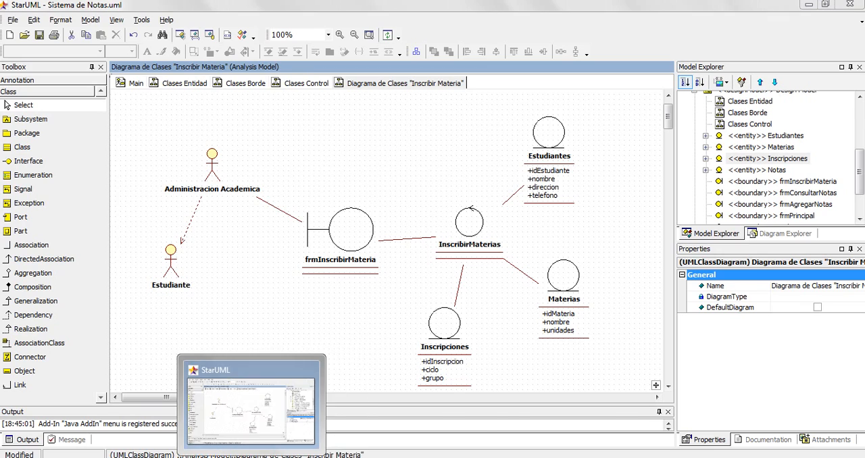
- Highlight the Inscribir Materias use case title in the Word document, and select the Consultar Notas use case in StarUML's Main diagram
{"action": "left_click", "coordinate": [215, 457]}
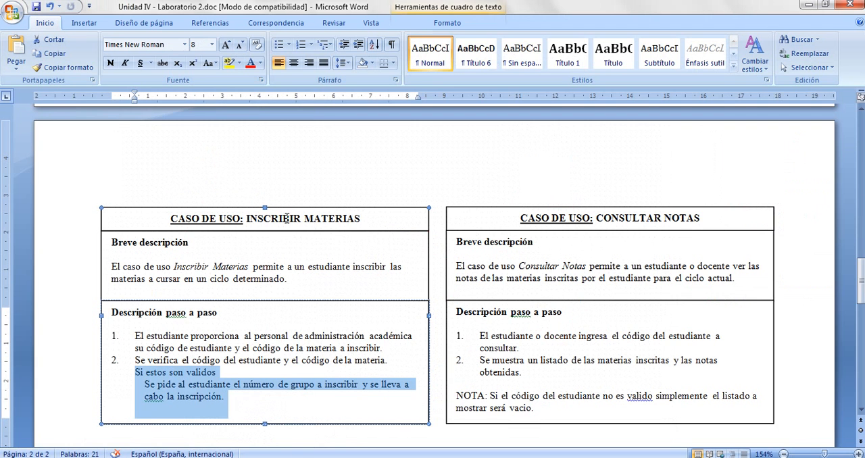
{"action": "triple_click", "coordinate": [286, 219]}
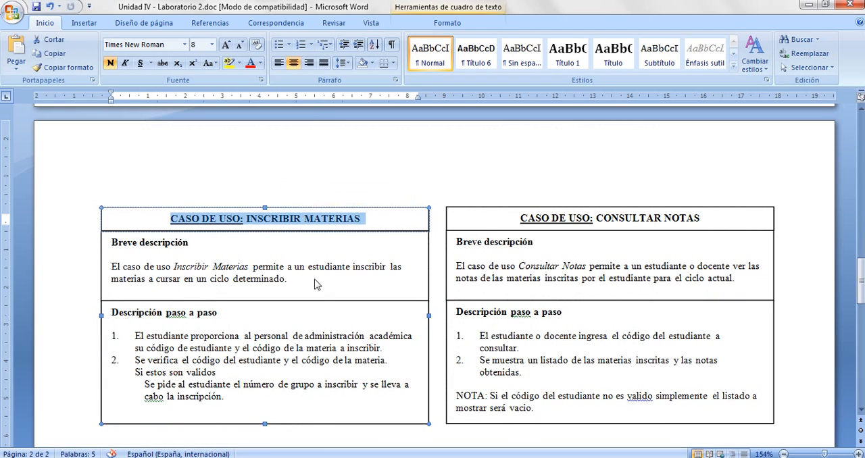
{"action": "key", "text": "alt+Tab"}
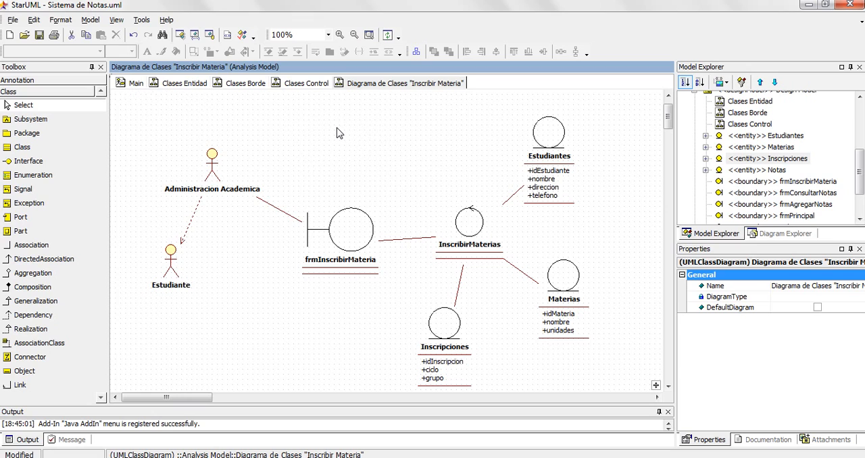
{"action": "left_click", "coordinate": [135, 83]}
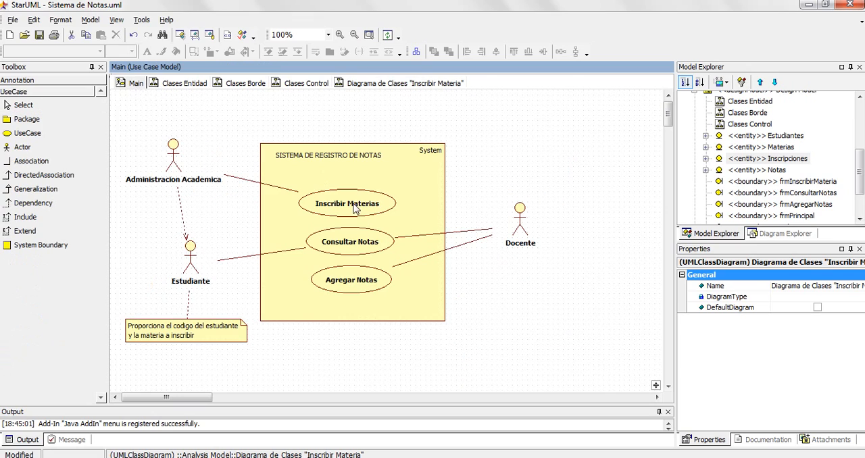
{"action": "left_click", "coordinate": [346, 245]}
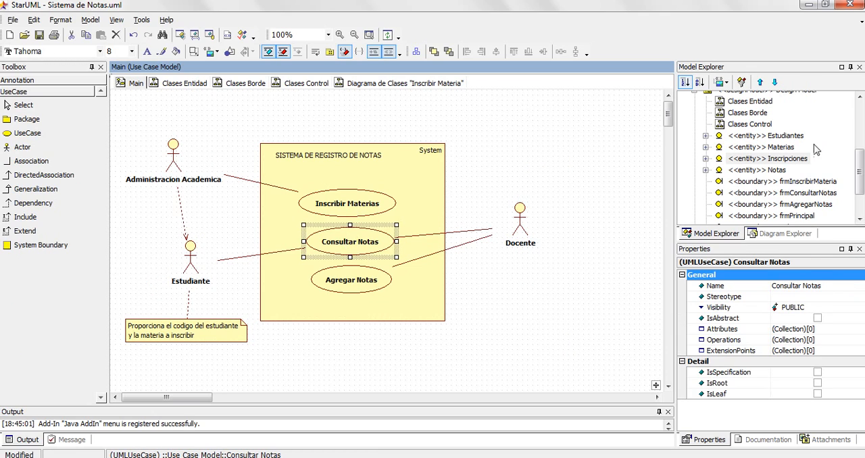
- Collapse the Design Model in the model tree and add a new class diagram to the Analysis Model
{"action": "left_click_drag", "start_coordinate": [860, 170], "coordinate": [860, 153]}
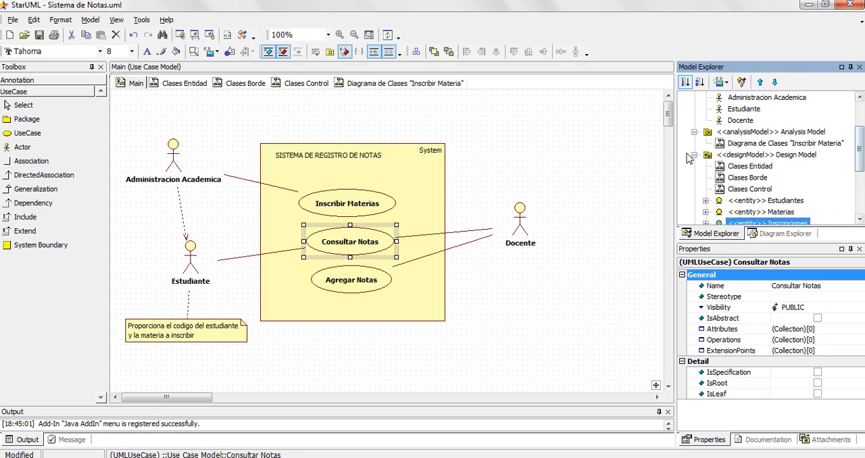
{"action": "left_click", "coordinate": [695, 157]}
{"action": "left_click", "coordinate": [723, 174]}
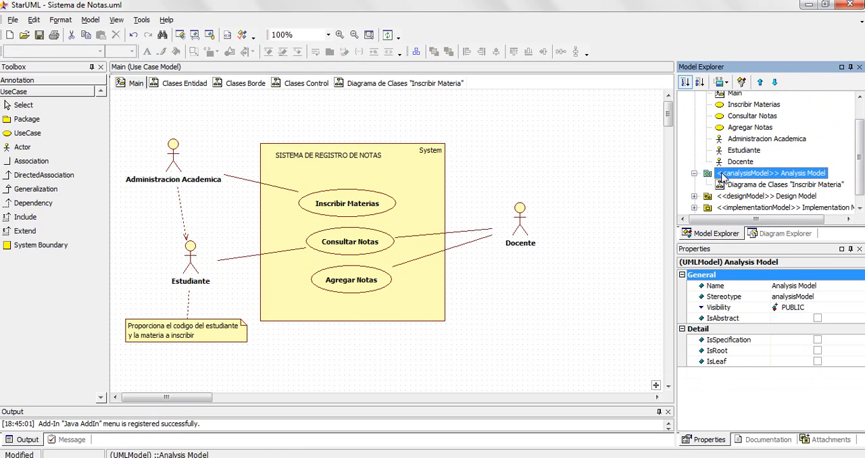
{"action": "right_click", "coordinate": [724, 175]}
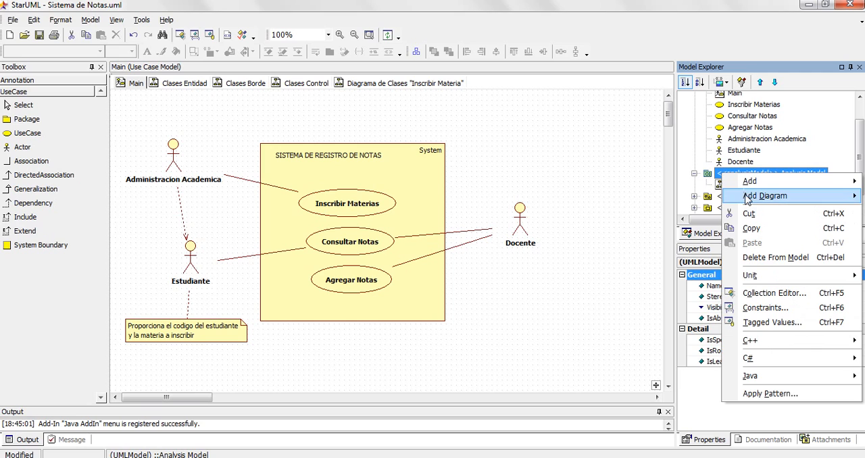
{"action": "mouse_move", "coordinate": [749, 197]}
{"action": "left_click", "coordinate": [647, 200]}
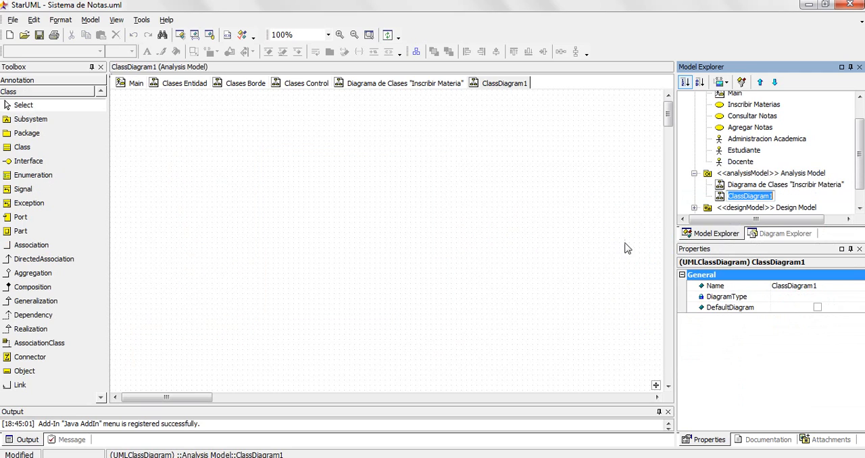
- Name the new class diagram Diagrama de Clases "Consultar Notas"
{"action": "type", "text": "Diagra"}
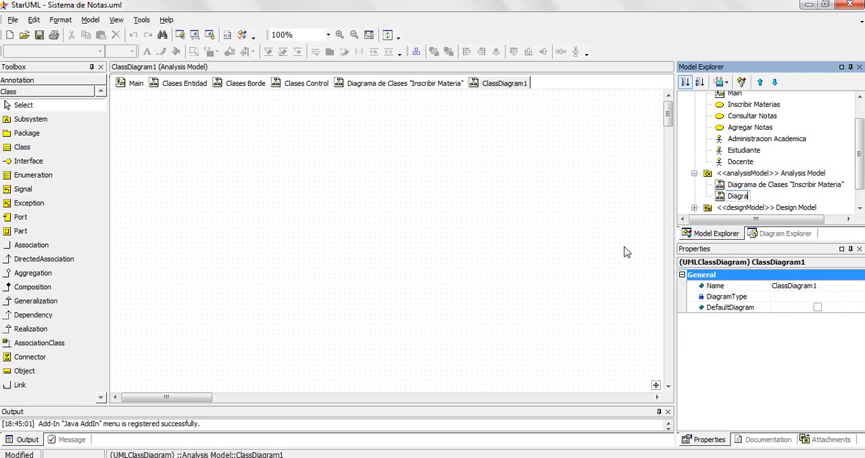
{"action": "type", "text": "ma de Clase"}
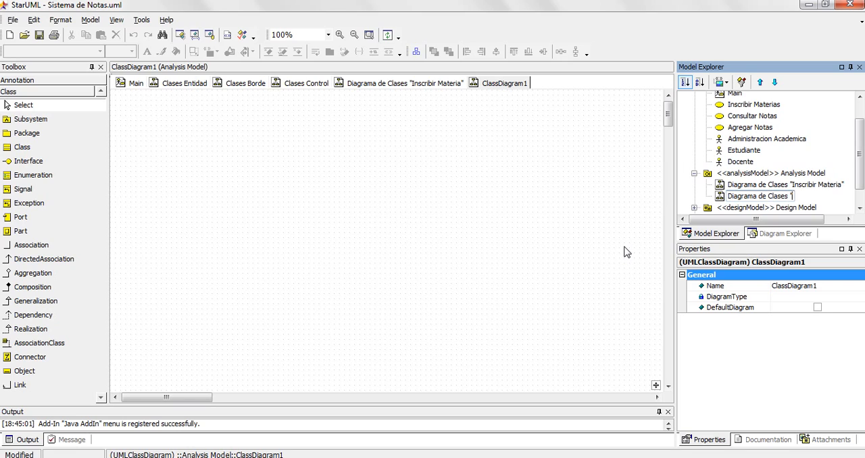
{"action": "type", "text": "s \"Consultar Notas"}
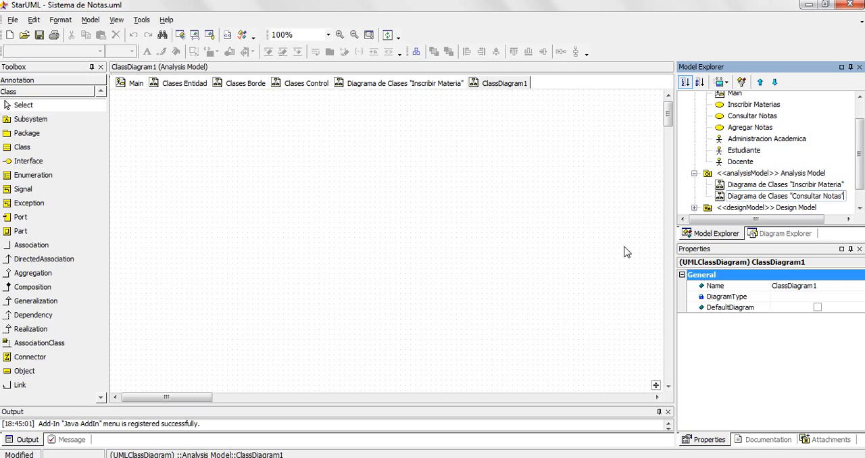
{"action": "left_click", "coordinate": [720, 195]}
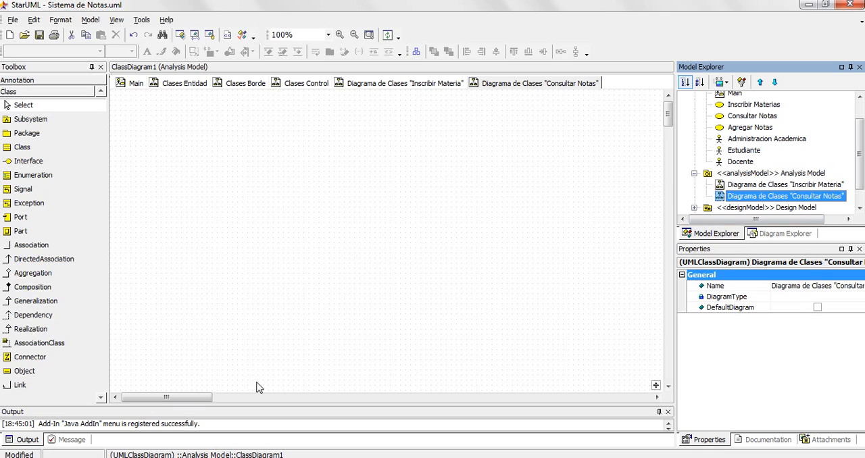
- Check the Consultar Notas use case in the Main diagram and highlight its first step in the Word description
{"action": "left_click", "coordinate": [135, 83]}
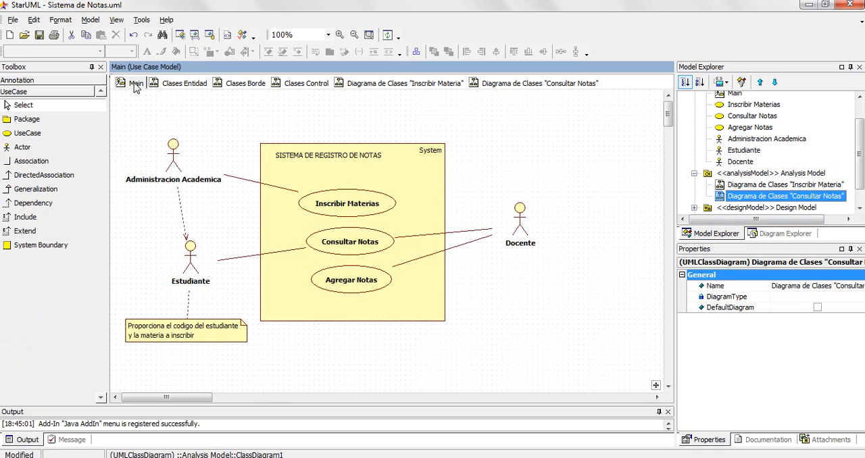
{"action": "left_click", "coordinate": [344, 249]}
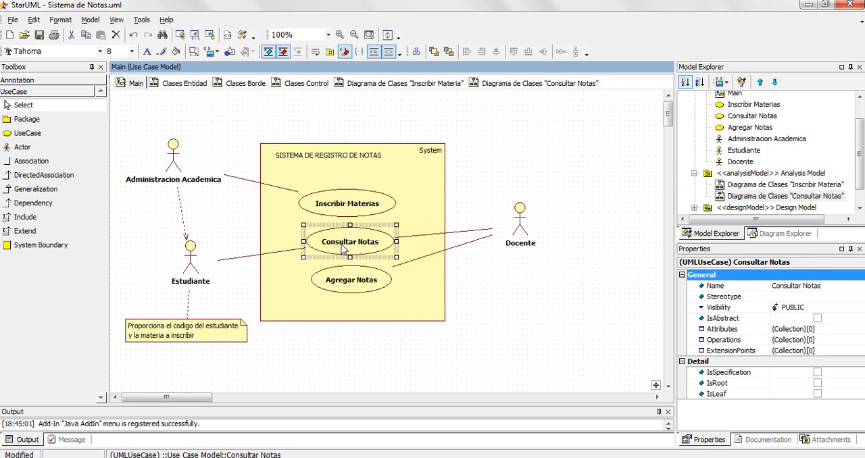
{"action": "left_click", "coordinate": [521, 82]}
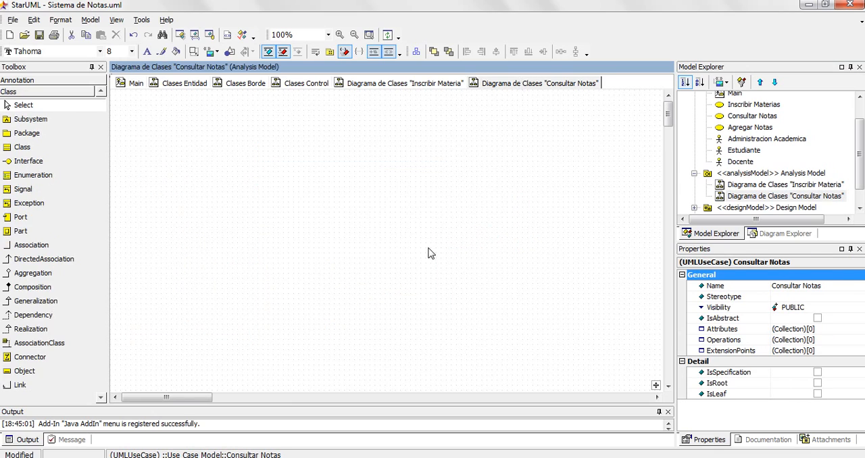
{"action": "left_click", "coordinate": [331, 457]}
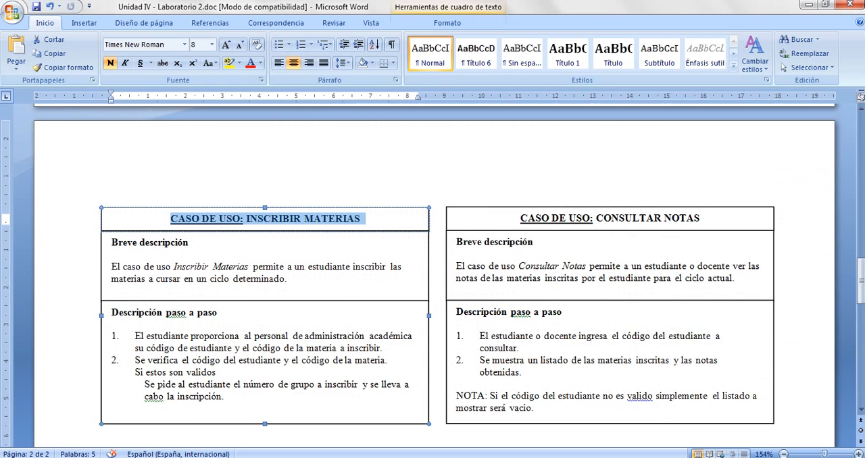
{"action": "left_click", "coordinate": [478, 336]}
{"action": "mouse_move", "coordinate": [479, 336]}
{"action": "left_mouse_down"}
{"action": "mouse_move", "coordinate": [520, 347]}
{"action": "mouse_move", "coordinate": [490, 348]}
{"action": "left_mouse_up"}
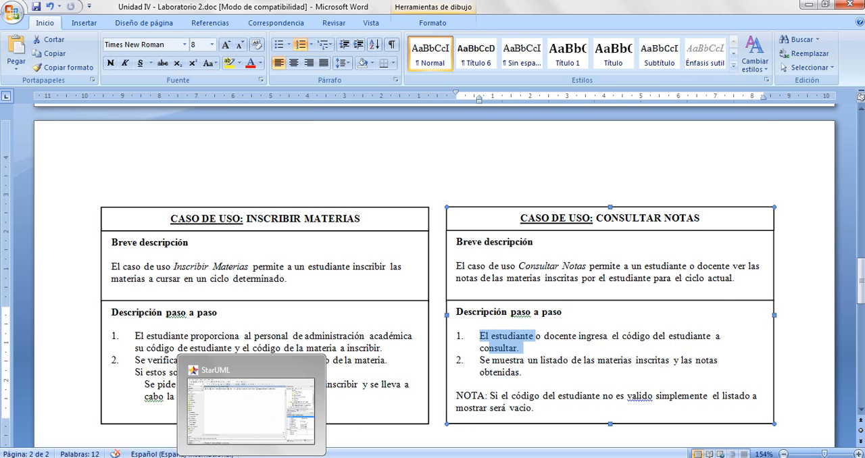
- Return to StarUML and place the Estudiante actor on the Consultar Notas class diagram, with the Docente actor below it
{"action": "left_click", "coordinate": [252, 457]}
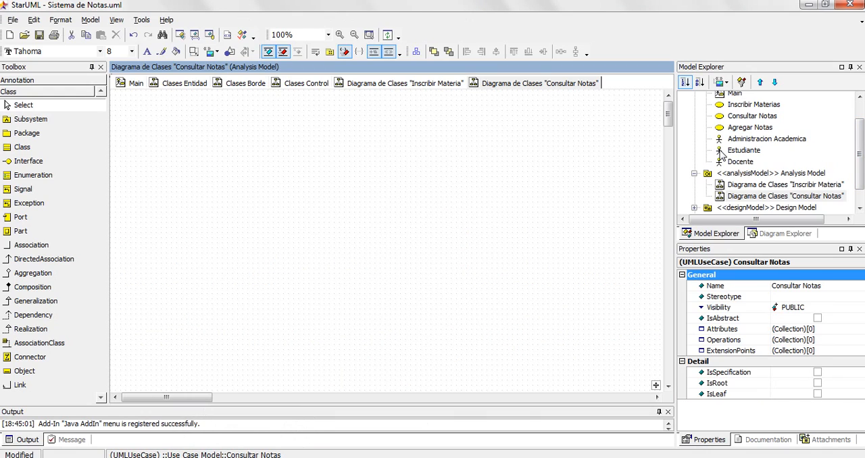
{"action": "left_click_drag", "start_coordinate": [720, 154], "coordinate": [148, 163]}
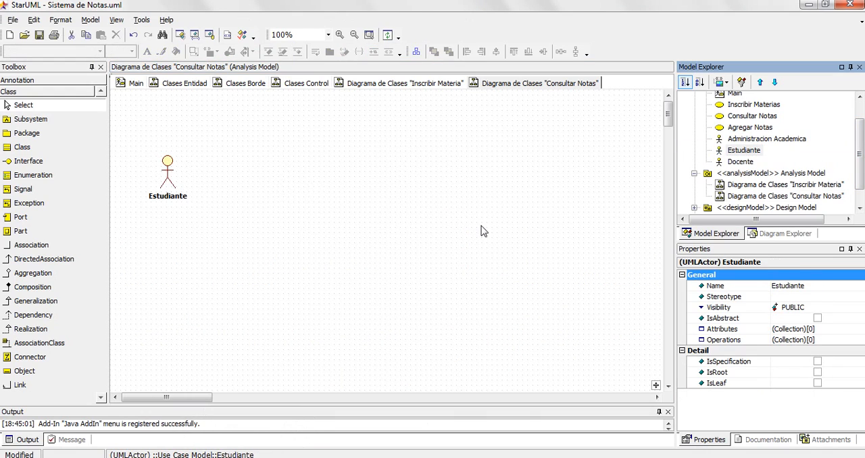
{"action": "left_click_drag", "start_coordinate": [730, 163], "coordinate": [153, 243]}
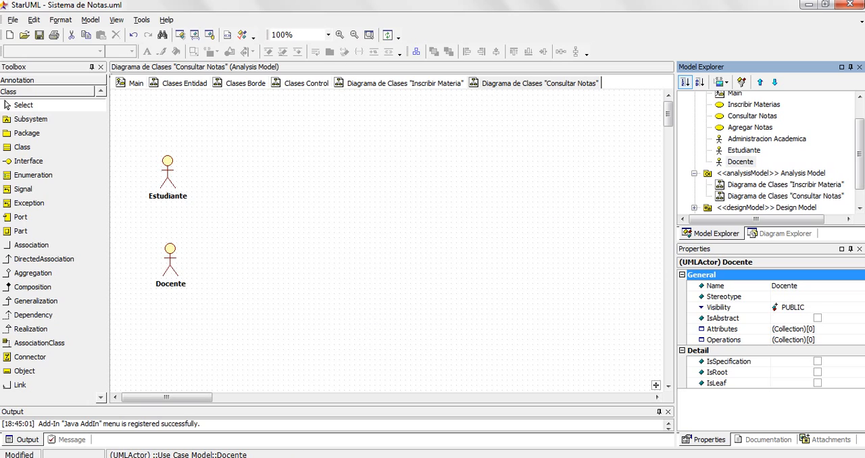
- Recheck the use case in Word, and place the frmConsultarNotas boundary class beside the actors in StarUML, associated with Estudiante and Docente
{"action": "key", "text": "alt+Tab"}
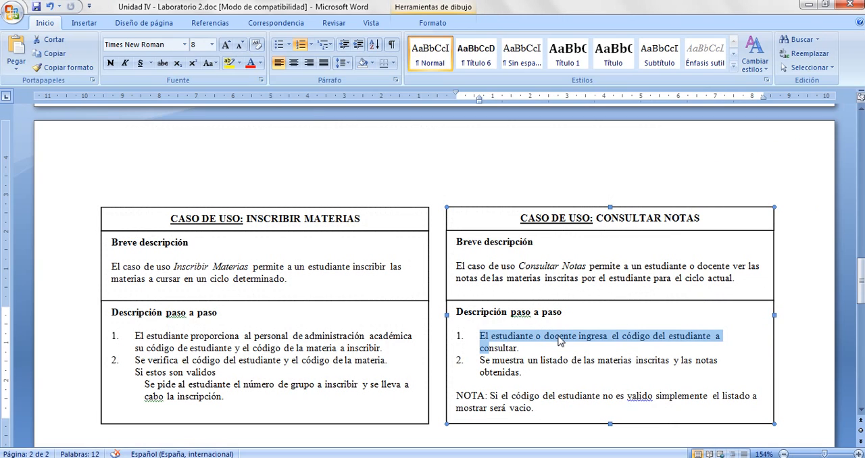
{"action": "left_click", "coordinate": [809, 5]}
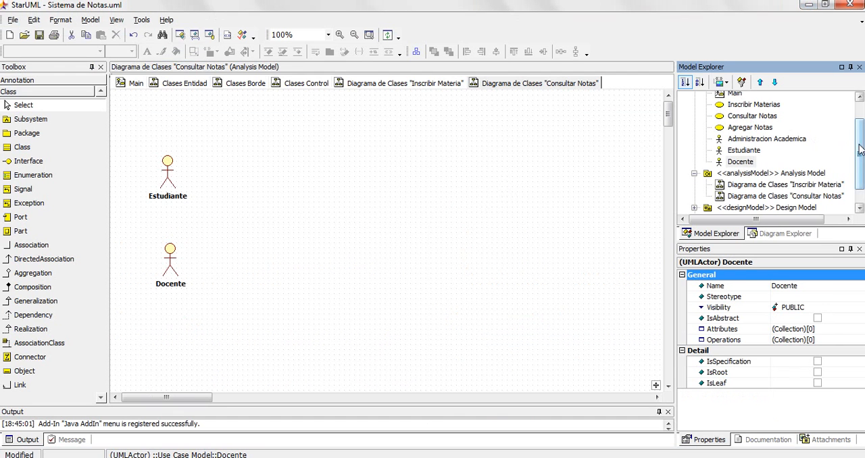
{"action": "left_click_drag", "start_coordinate": [860, 150], "coordinate": [862, 181]}
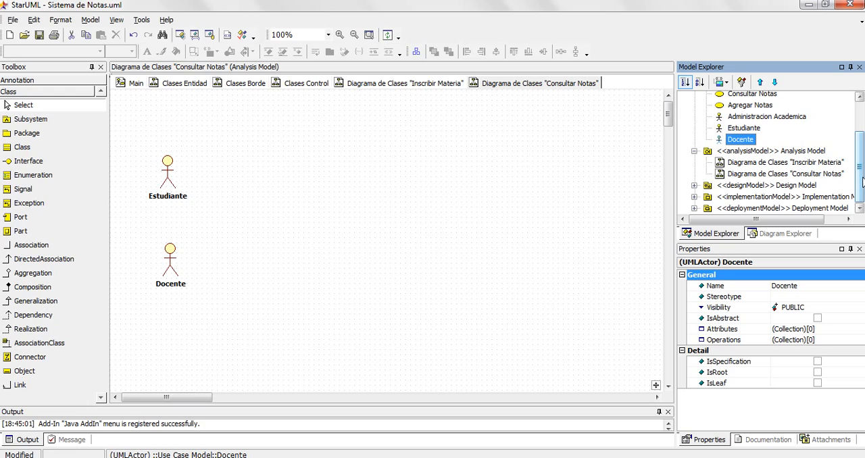
{"action": "left_click", "coordinate": [694, 186]}
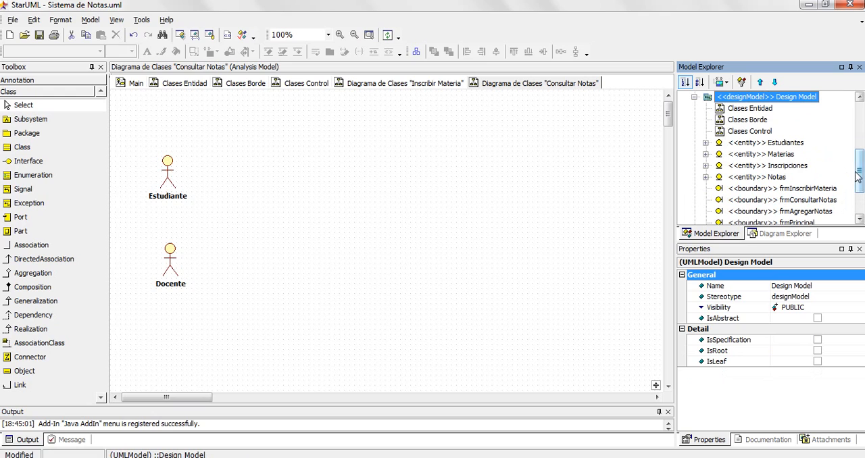
{"action": "left_click_drag", "start_coordinate": [860, 173], "coordinate": [860, 197]}
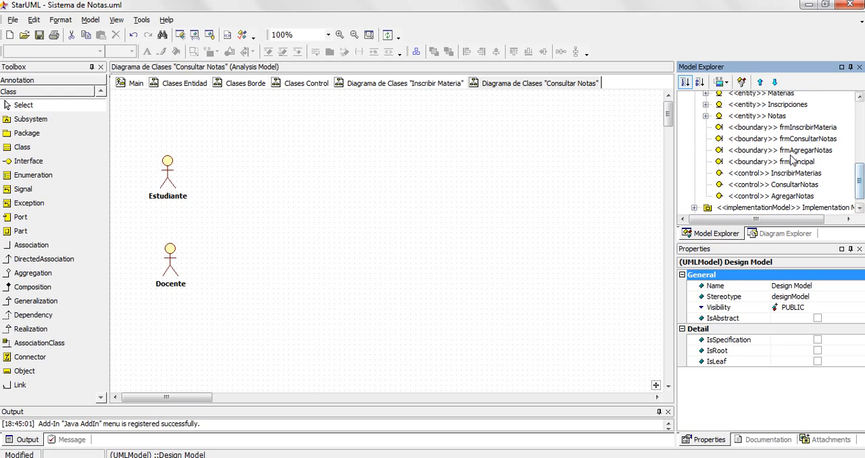
{"action": "left_click", "coordinate": [778, 139]}
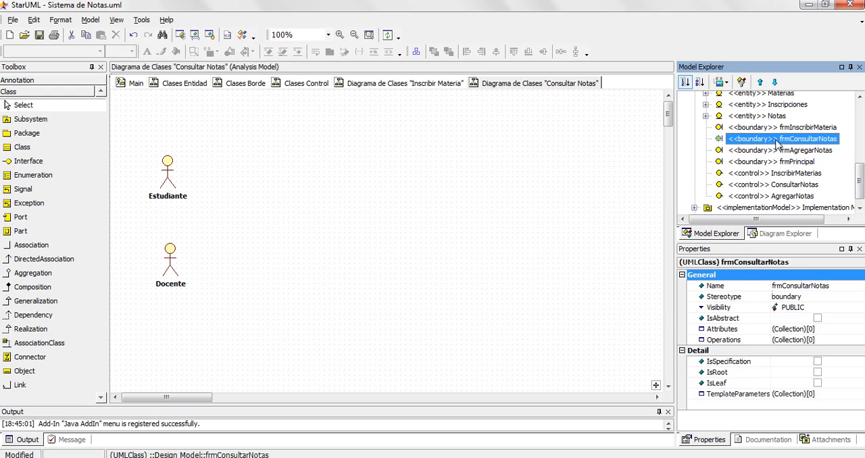
{"action": "left_click_drag", "start_coordinate": [249, 220], "coordinate": [292, 217]}
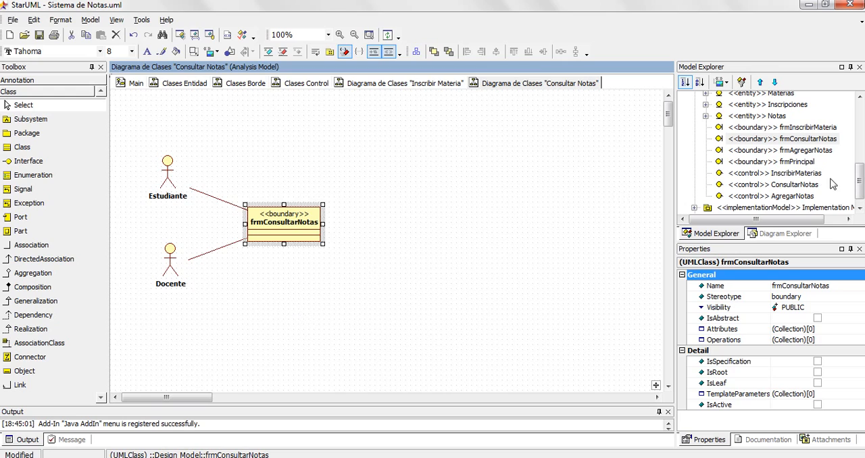
- Place the ConsultarNotas control class to the right of frmConsultarNotas, level with it and joined by their association
{"action": "left_click", "coordinate": [860, 181]}
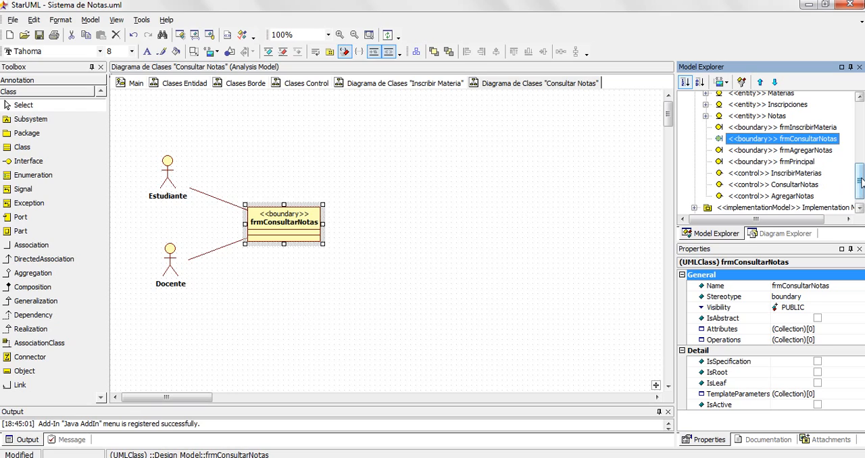
{"action": "left_click", "coordinate": [772, 184]}
{"action": "left_click_drag", "start_coordinate": [407, 216], "coordinate": [404, 219]}
{"action": "left_click", "coordinate": [427, 227]}
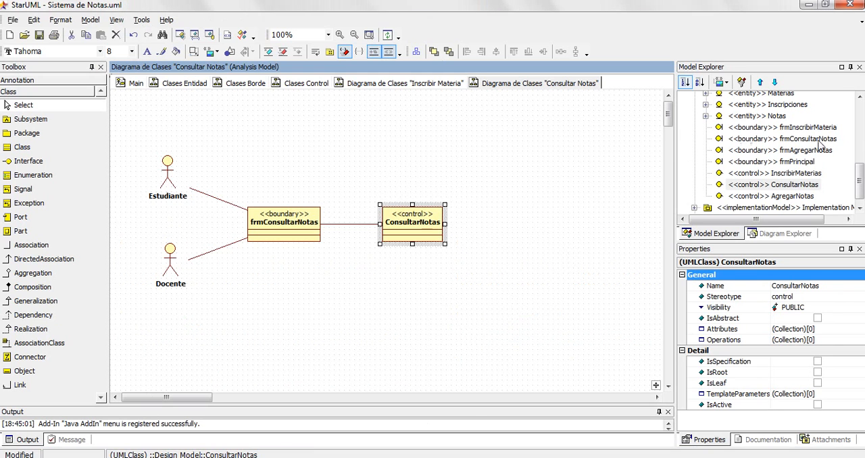
- Place the Inscripciones entity class to the right of ConsultarNotas on the diagram, with the Notas entity class below it
{"action": "left_click_drag", "start_coordinate": [862, 176], "coordinate": [863, 163]}
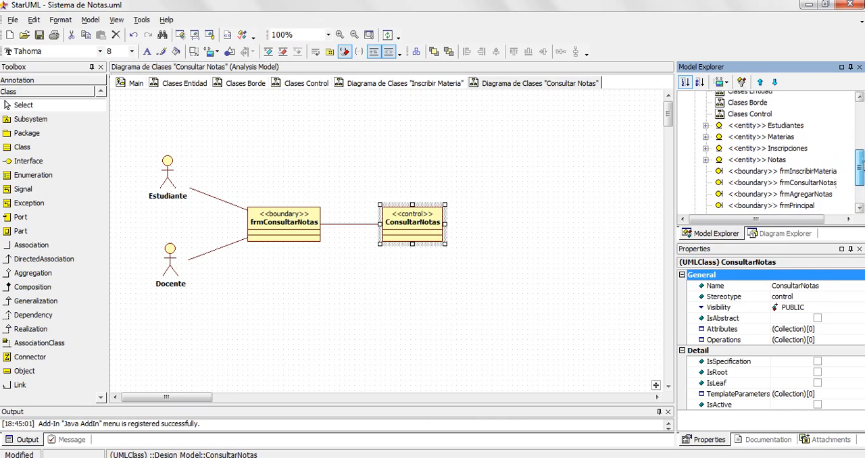
{"action": "left_click", "coordinate": [796, 149]}
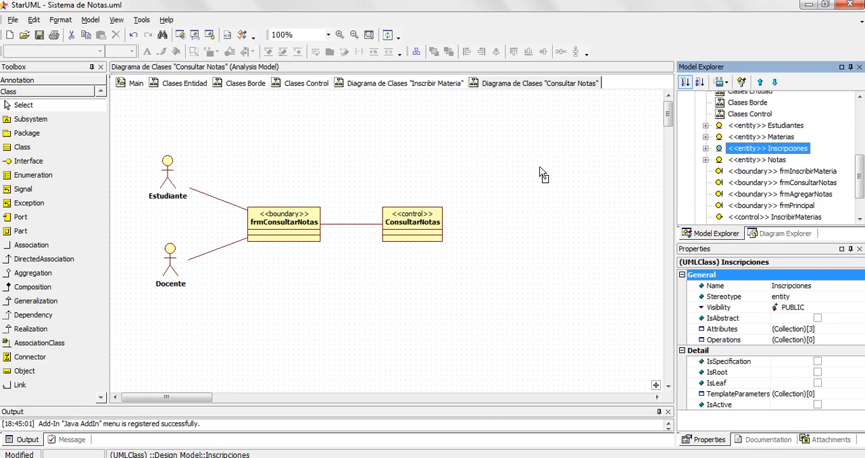
{"action": "left_click_drag", "start_coordinate": [540, 175], "coordinate": [541, 172]}
{"action": "left_click", "coordinate": [768, 163]}
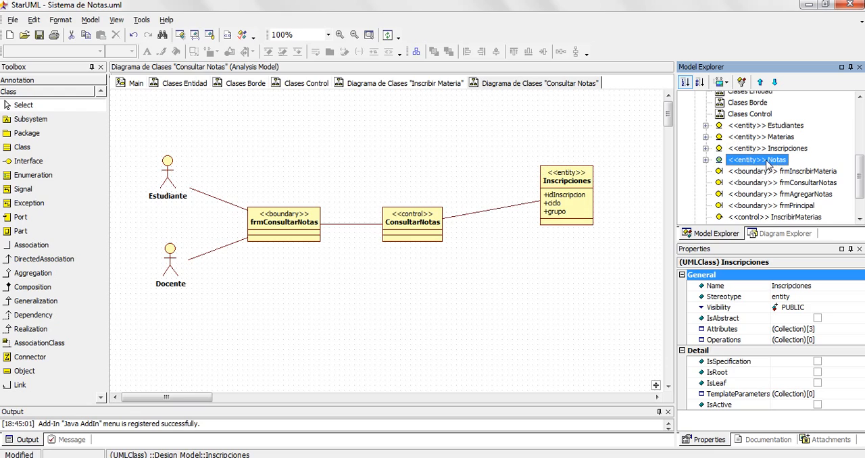
{"action": "left_click_drag", "start_coordinate": [768, 166], "coordinate": [525, 292]}
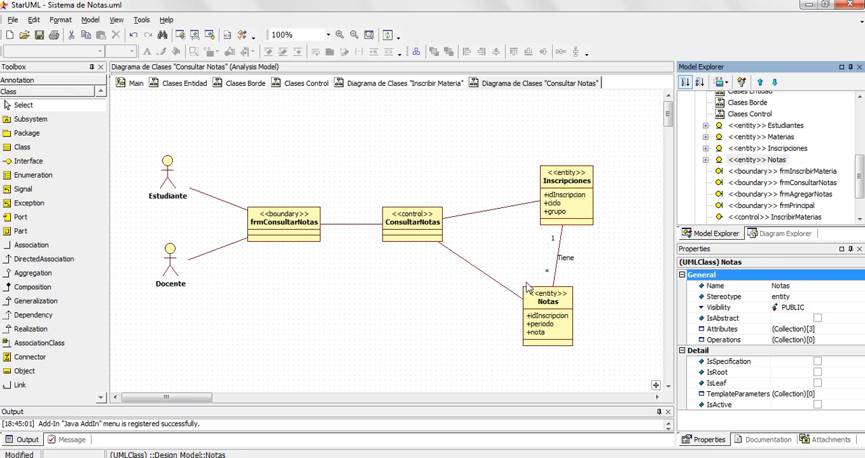
- Remove the Tiene association between Inscripciones and Notas from the diagram, then recheck the Consultar Notas description in Word and return to StarUML
{"action": "left_click", "coordinate": [560, 251]}
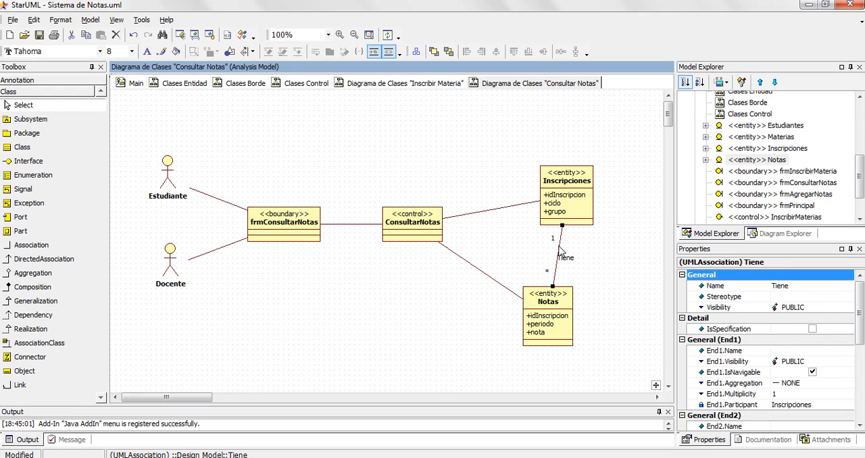
{"action": "key", "text": "Delete"}
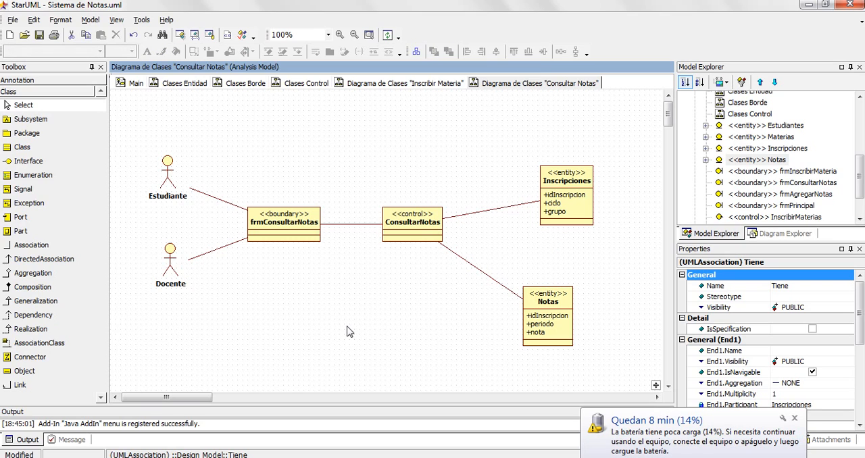
{"action": "left_click", "coordinate": [322, 457]}
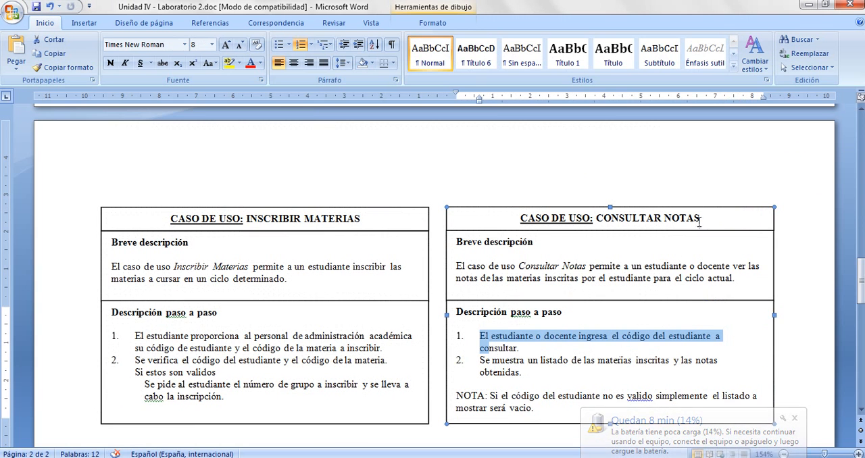
{"action": "left_click", "coordinate": [808, 4]}
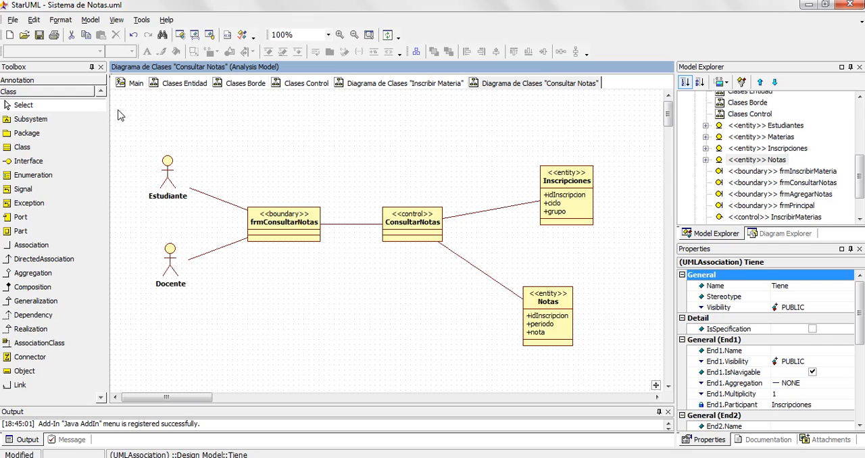
- Set the stereotype display of all elements on the Consultar Notas class diagram to Iconic
{"action": "left_click_drag", "start_coordinate": [118, 108], "coordinate": [605, 370]}
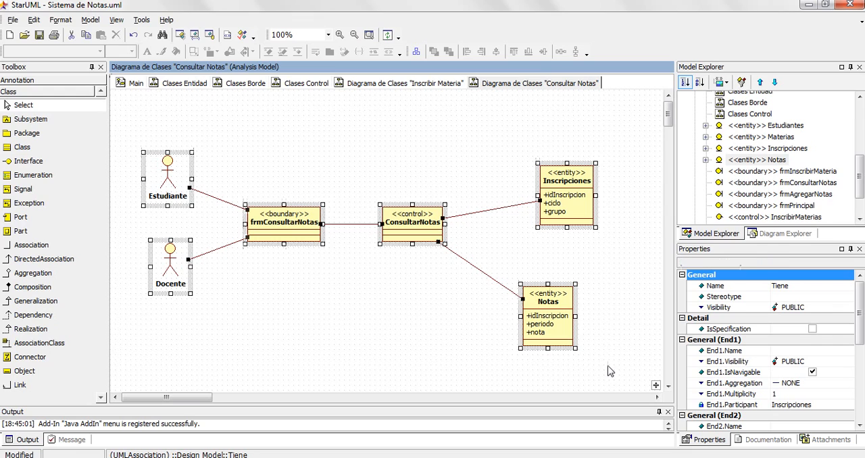
{"action": "left_click", "coordinate": [218, 53]}
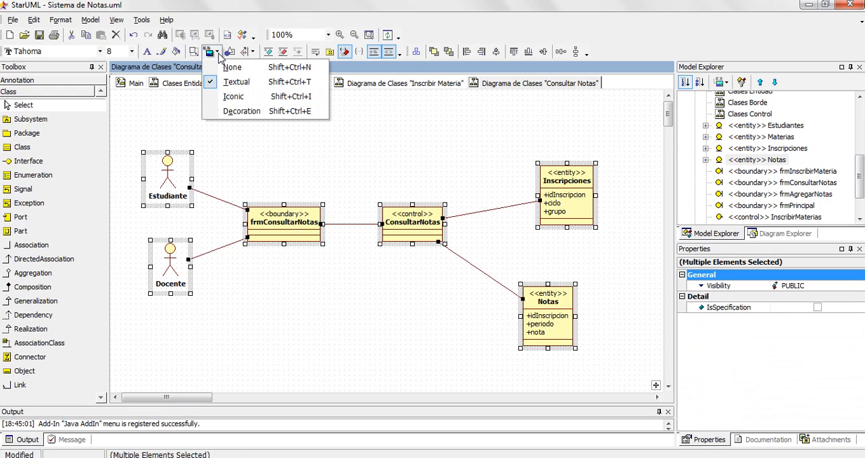
{"action": "left_click", "coordinate": [230, 99]}
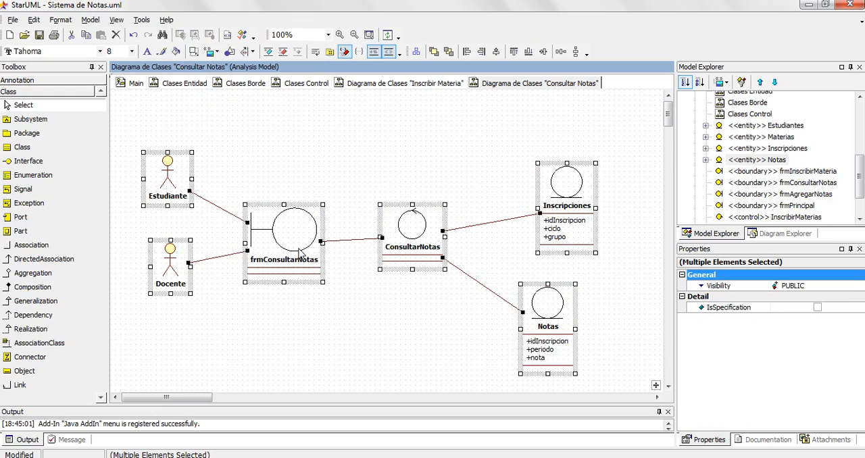
{"action": "left_click", "coordinate": [304, 342]}
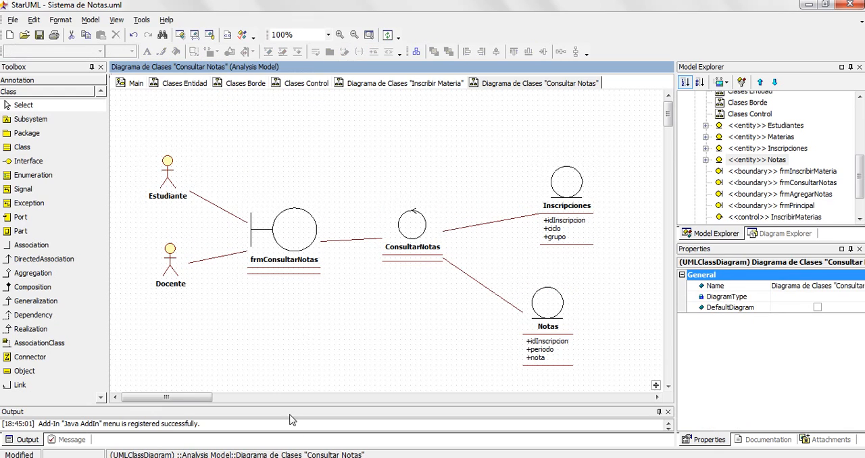
- Switch to Word, highlight both numbered steps of the Consultar Notas use case for comparison, and return to the StarUML class diagram
{"action": "key", "text": "alt+Tab"}
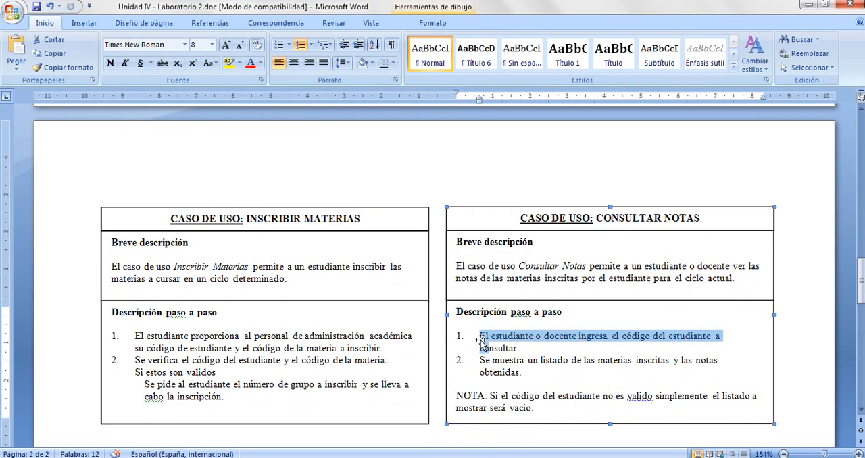
{"action": "left_click", "coordinate": [482, 336]}
{"action": "left_click_drag", "start_coordinate": [480, 336], "coordinate": [541, 375]}
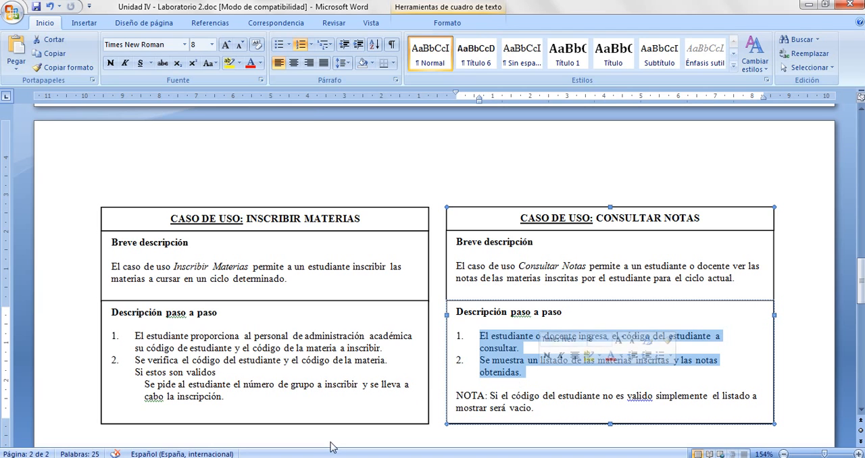
{"action": "key", "text": "alt+Tab"}
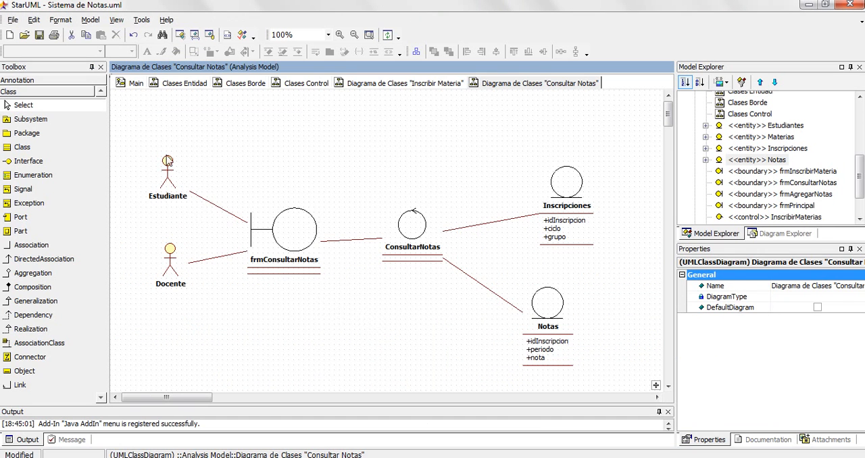
- Open the Main use case diagram and select the Agregar Notas use case
{"action": "left_click_drag", "start_coordinate": [591, 373], "coordinate": [601, 379]}
{"action": "left_click", "coordinate": [370, 353]}
{"action": "left_click", "coordinate": [132, 83]}
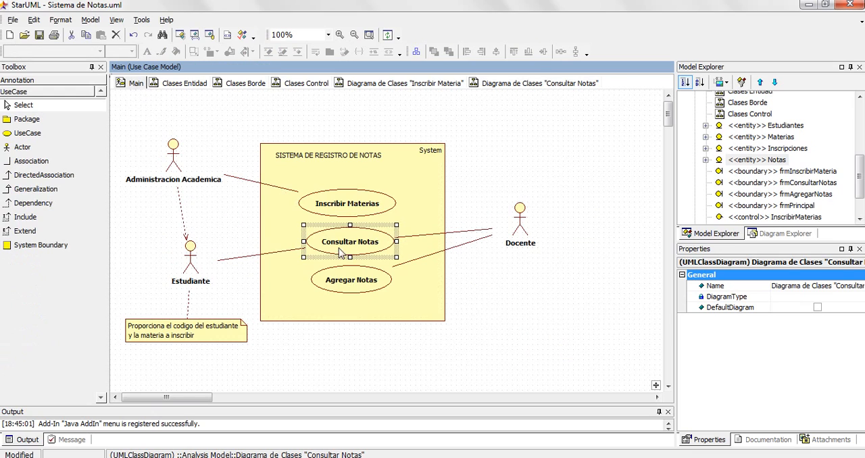
{"action": "left_click", "coordinate": [347, 284]}
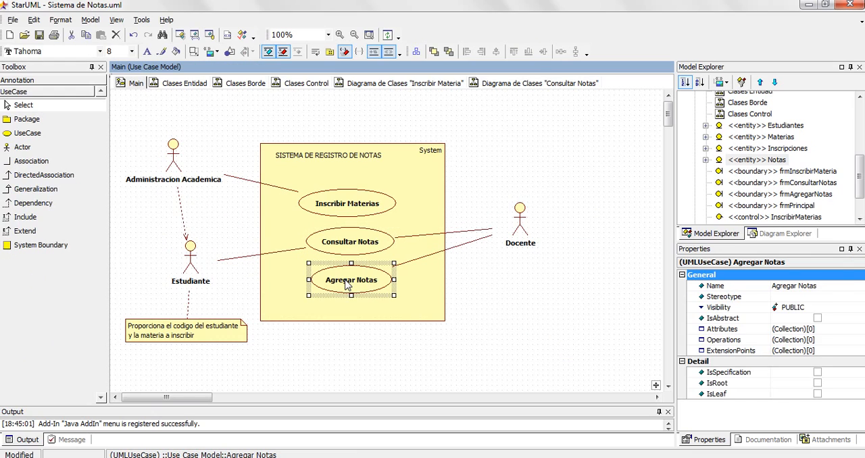